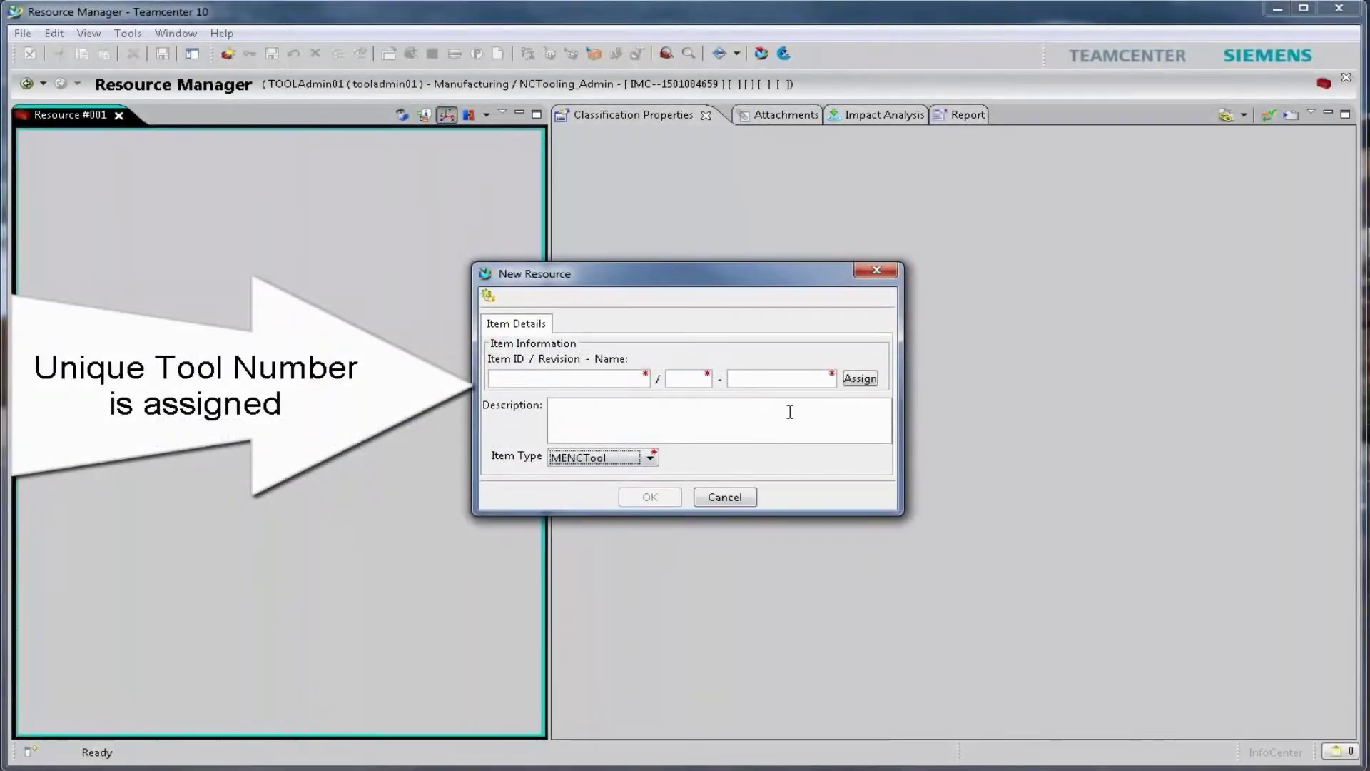
Step: Assign the unique item ID 001954 to the new tool resource
left_click(860, 379)
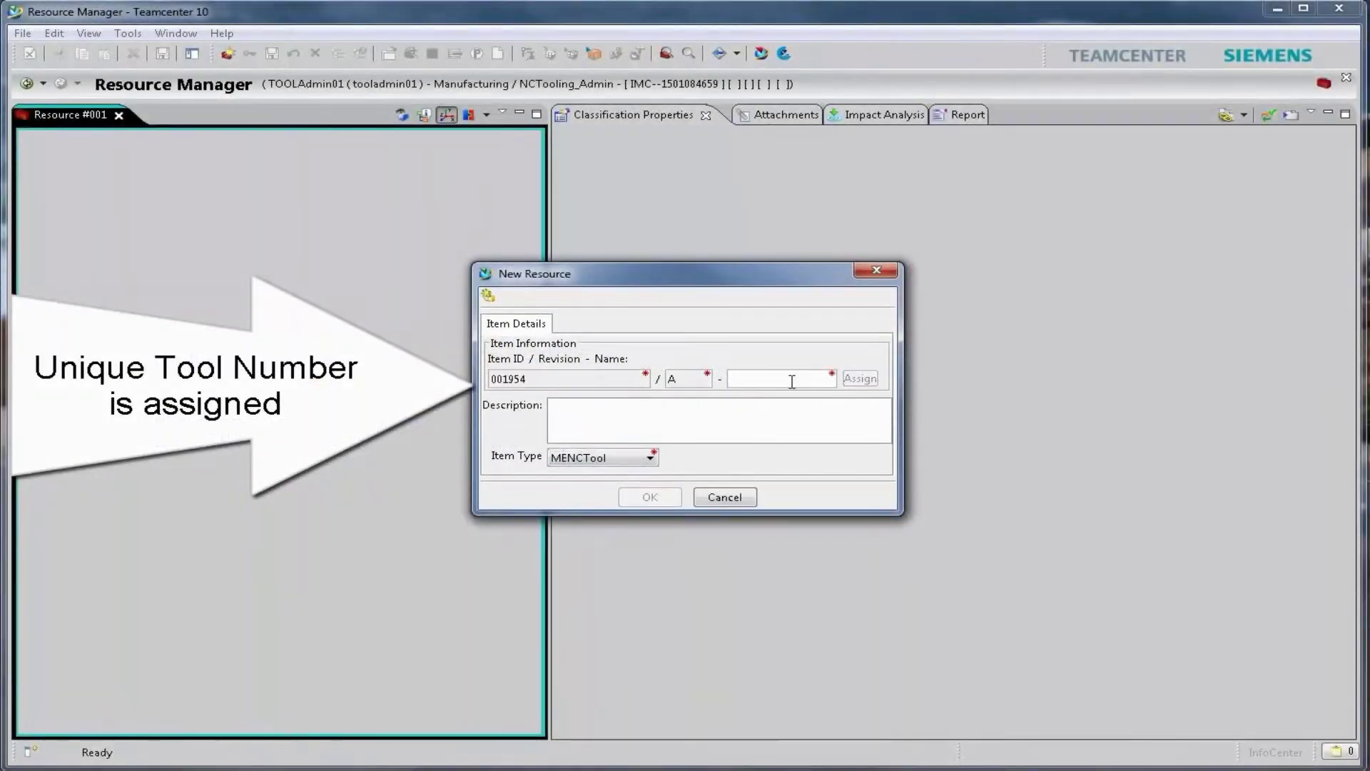
Step: Create the Face Mill item and classify it under Milling > Face Mills Indexable
type("Face")
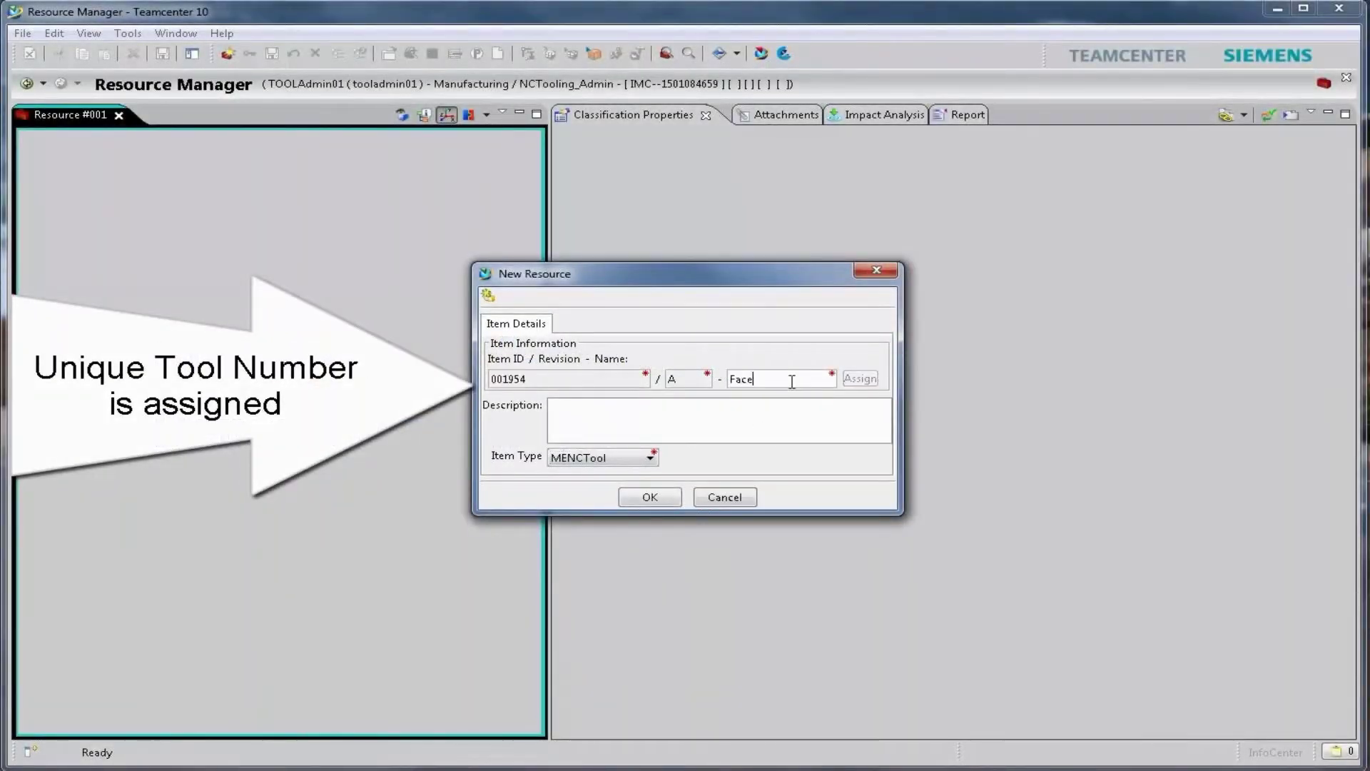
type(" Mill")
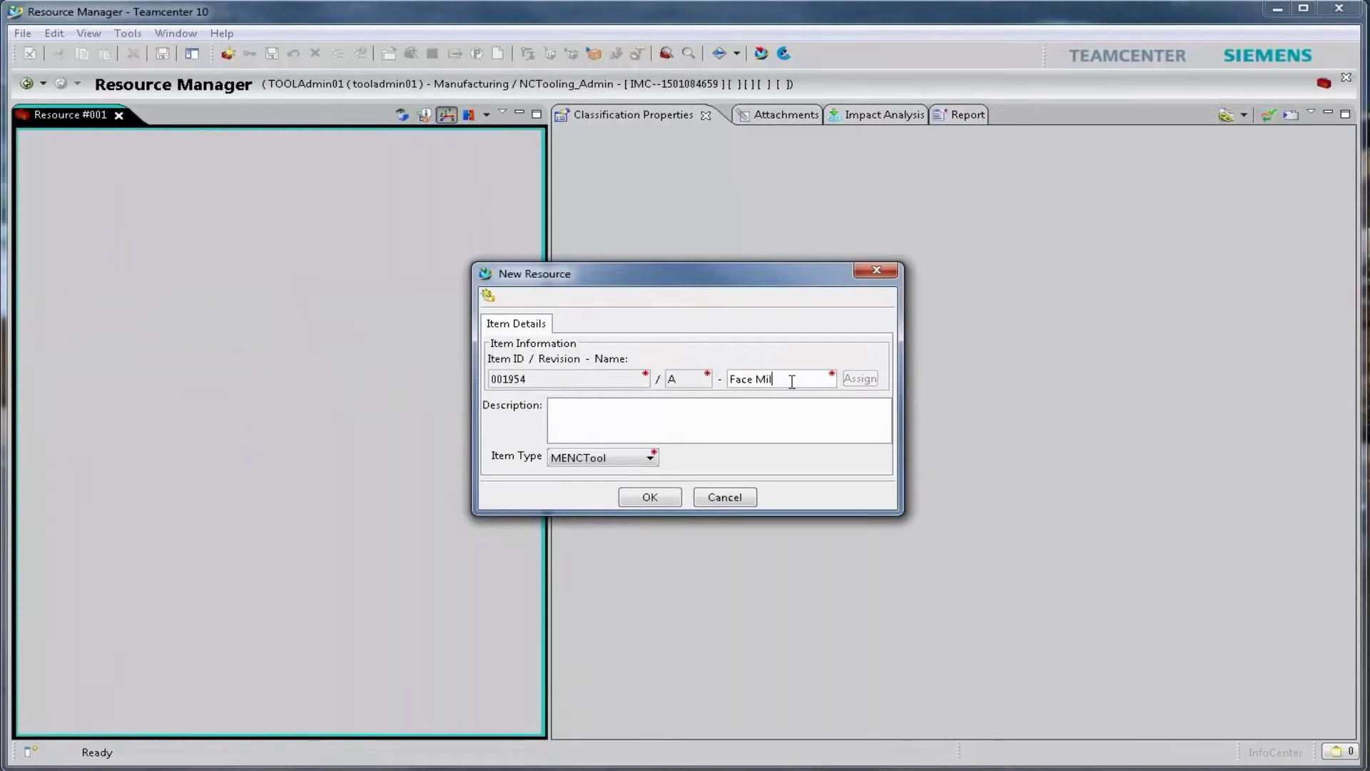
left_click(650, 497)
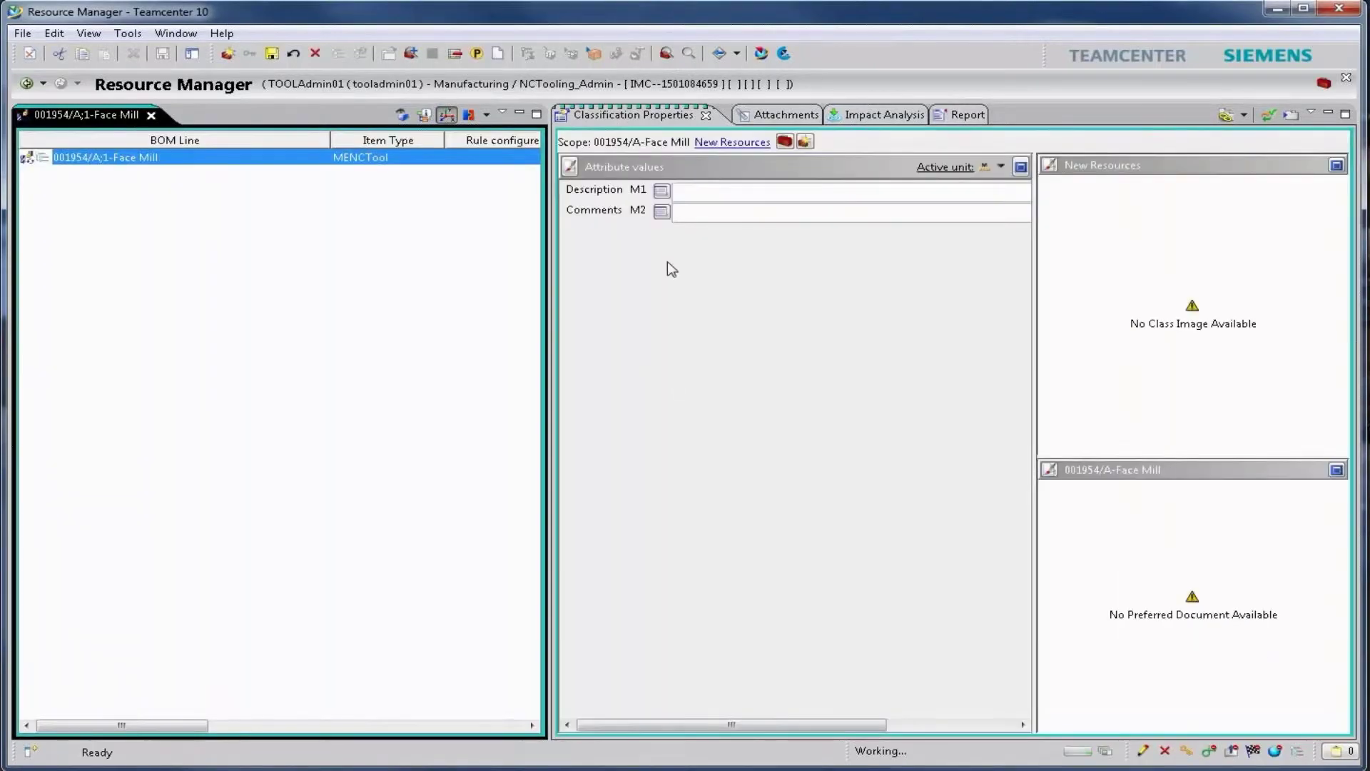
left_click(743, 143)
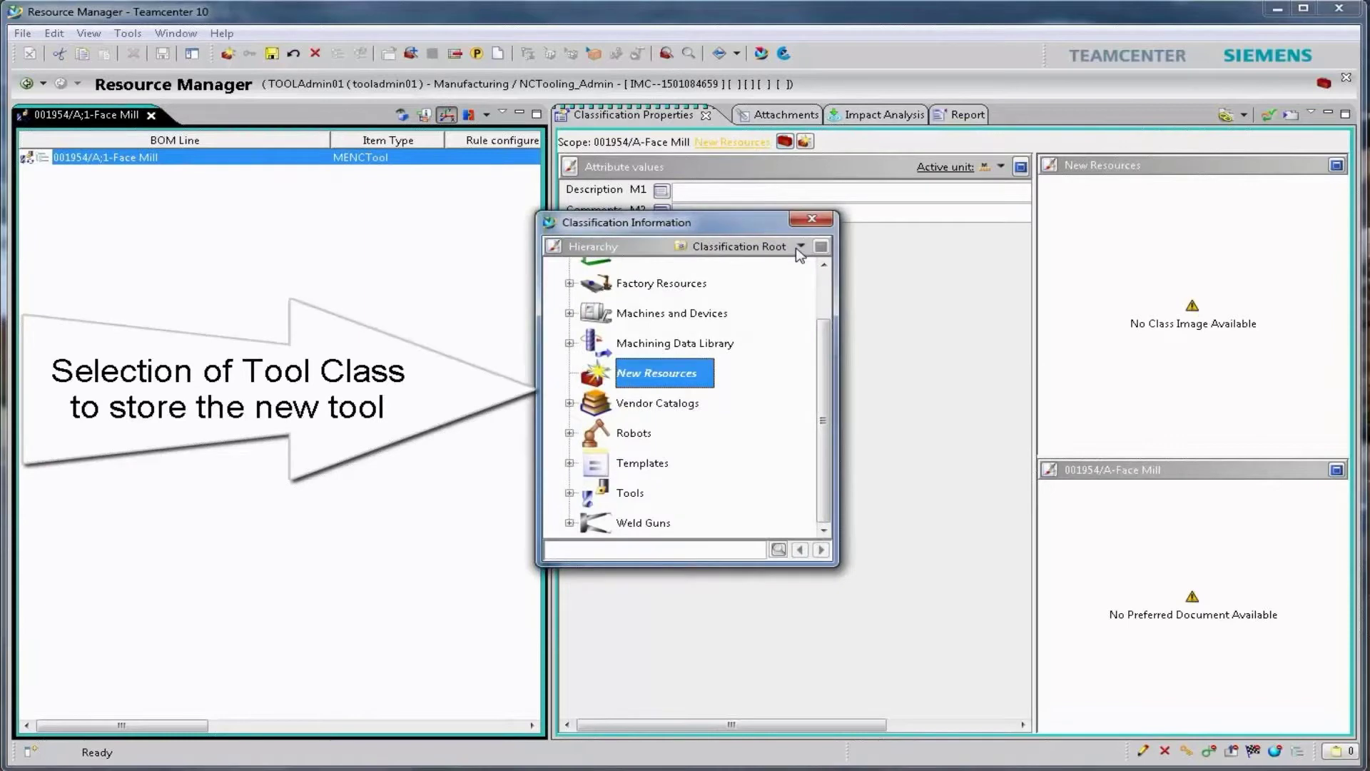
left_click(801, 246)
left_click(539, 295)
left_click(552, 349)
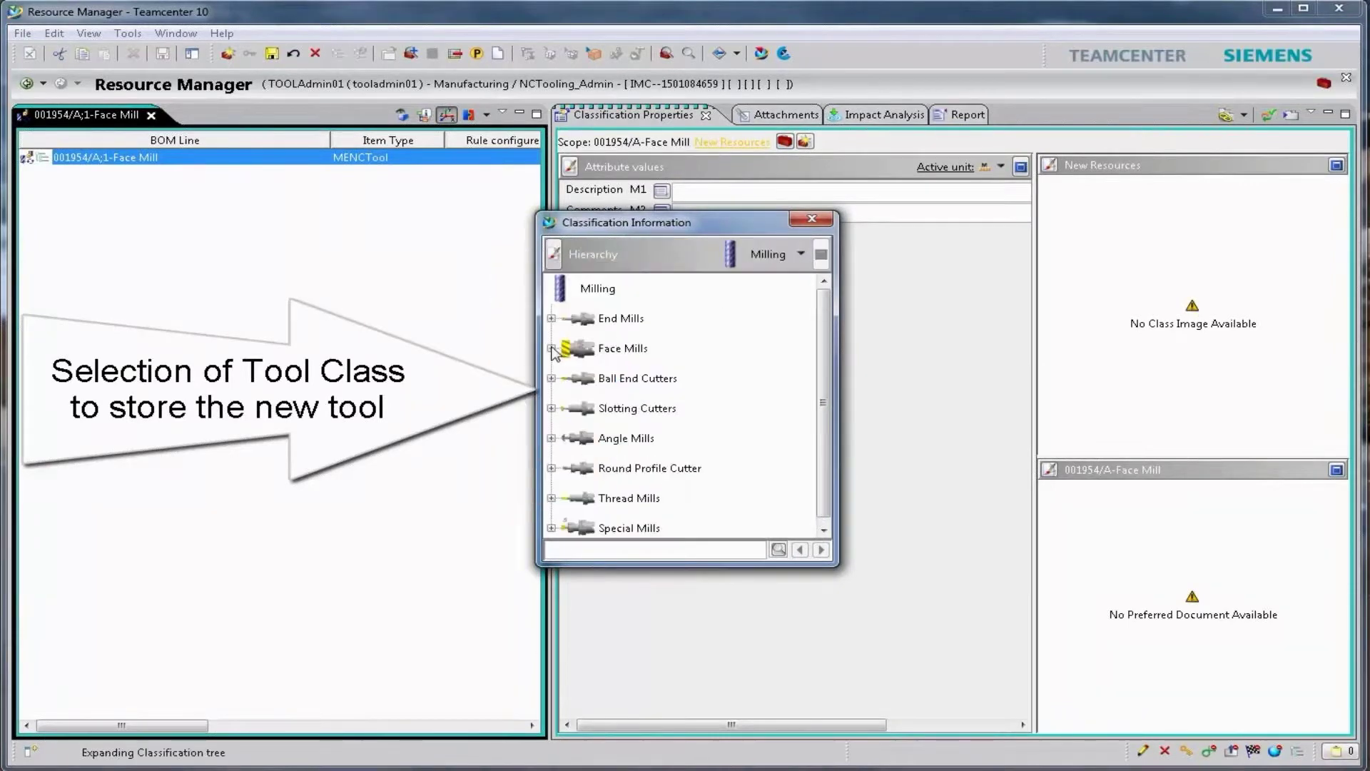
left_click(619, 409)
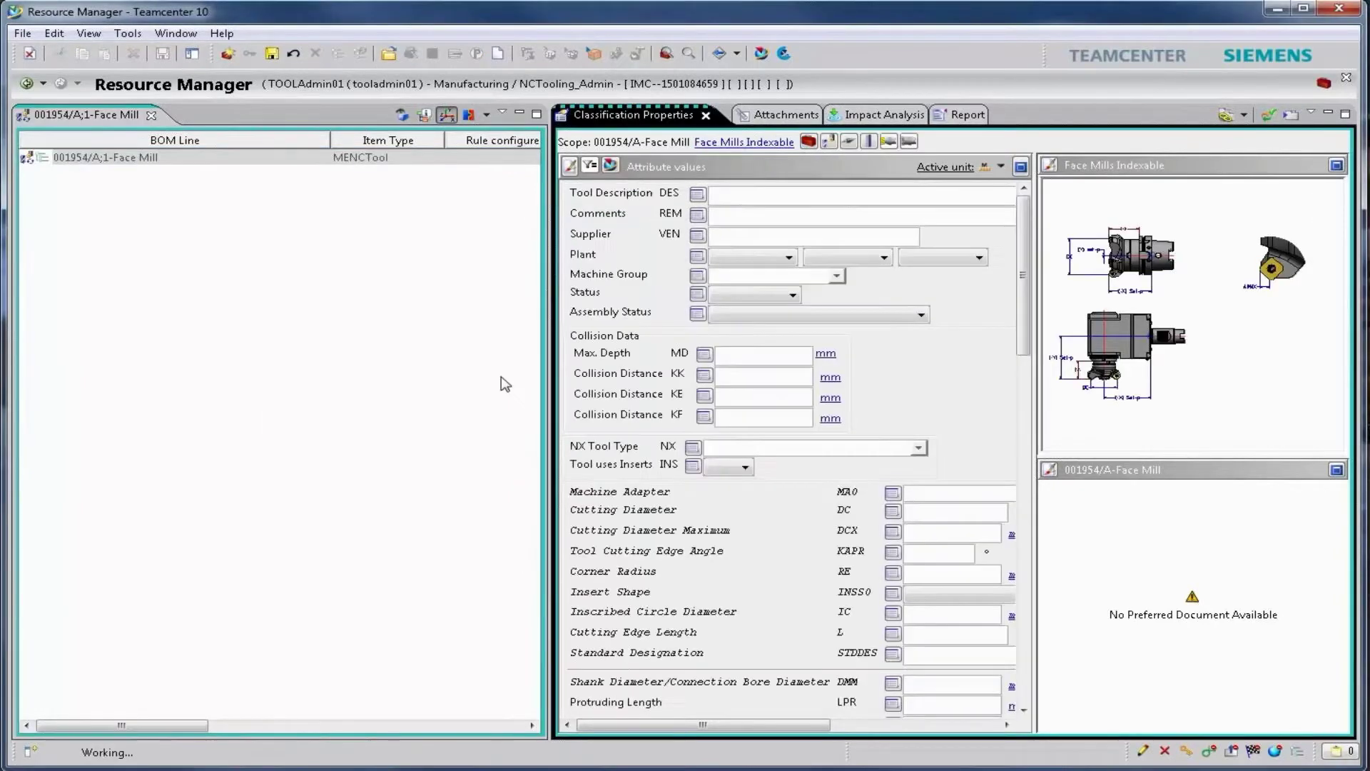
left_click(128, 164)
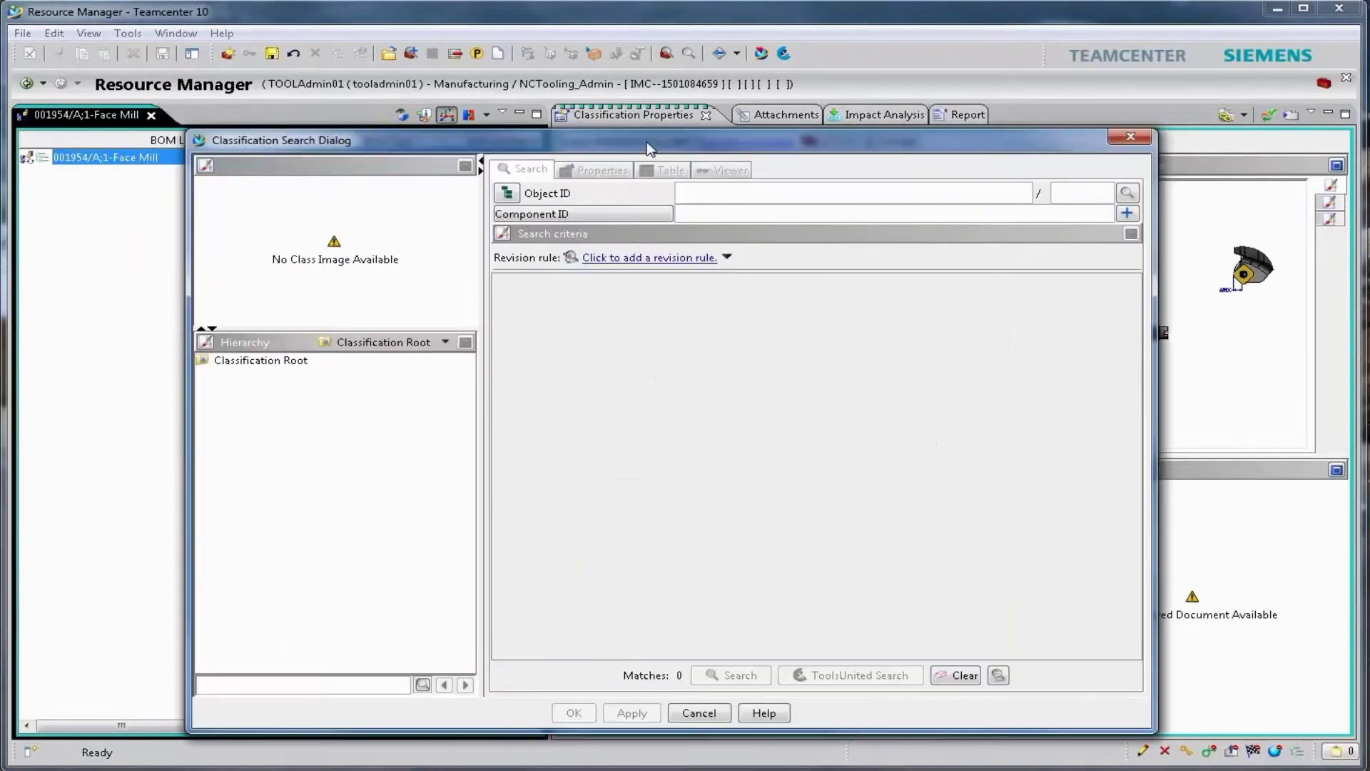
Step: Choose the (O) - Face Milling Cutter search class from the Milling hierarchy
left_click(444, 313)
left_click(410, 421)
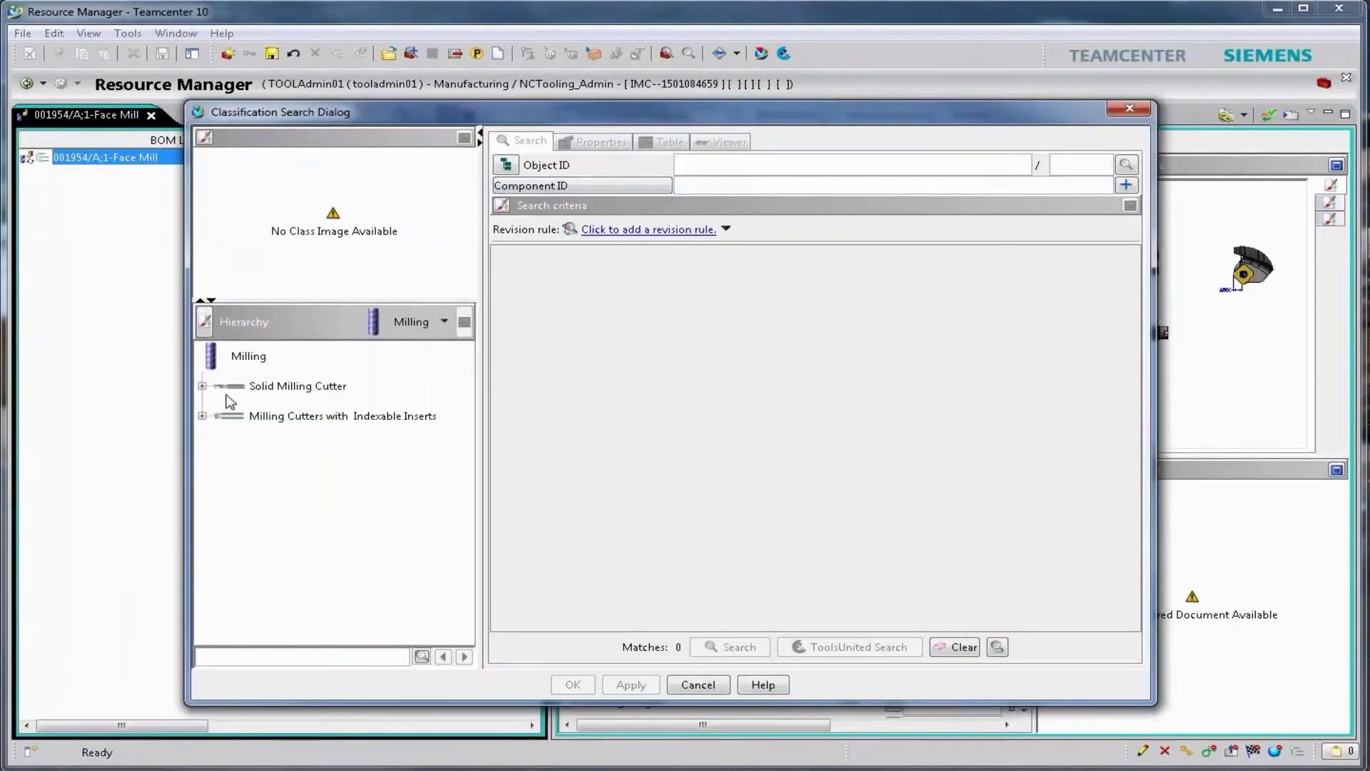
double_click(236, 415)
left_click(288, 451)
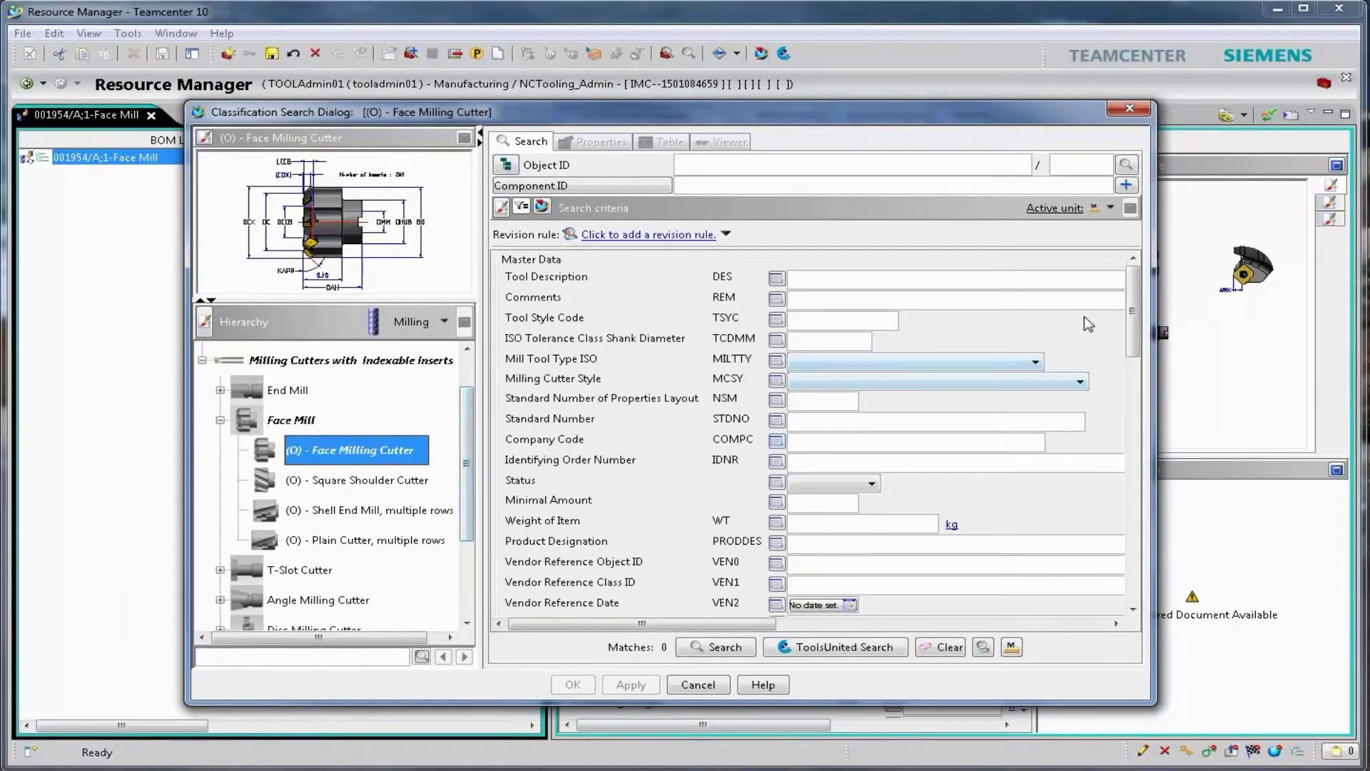
Step: Search internally for cutting diameter 100 and edge angle 45, dismissing the Nothing found message
scroll(1088, 324, "down", 5)
left_click(787, 430)
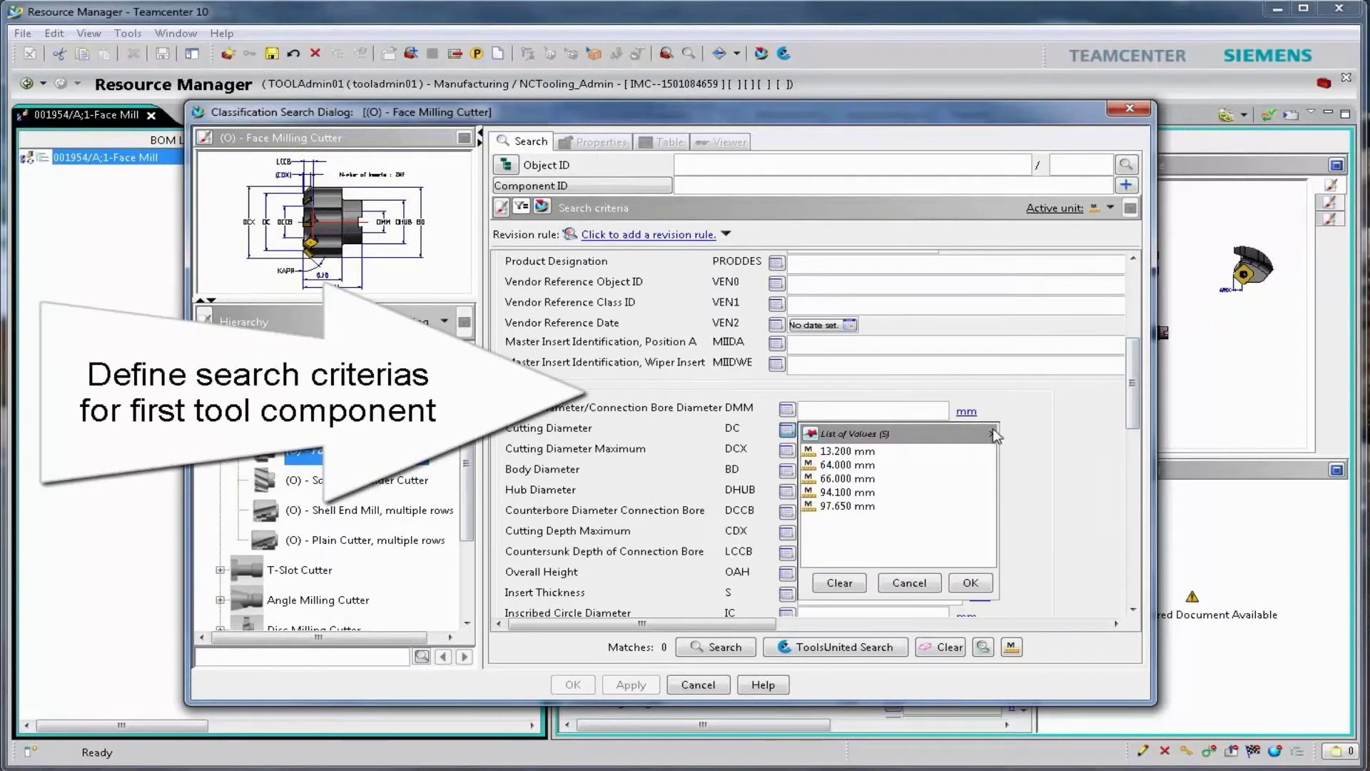
left_click(908, 431)
type("100")
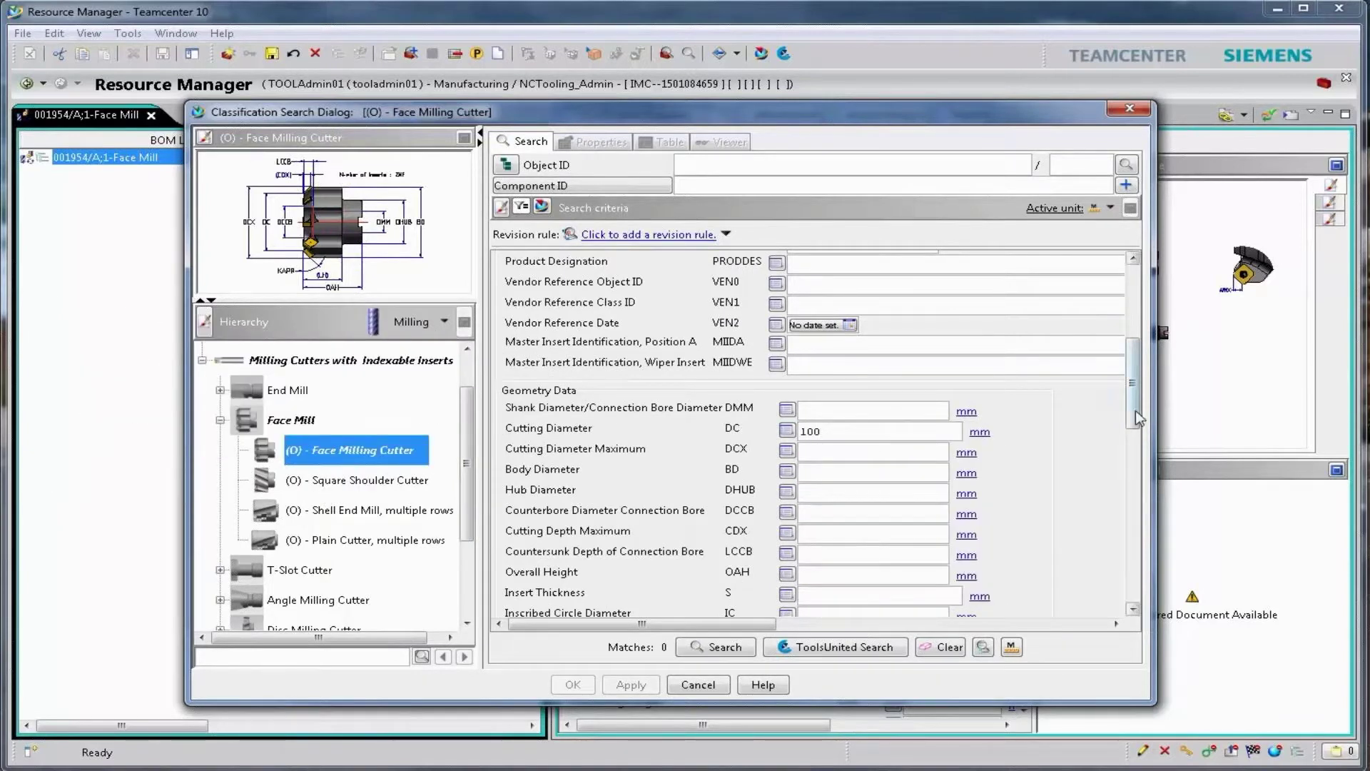
left_click_drag(1137, 419, 1135, 460)
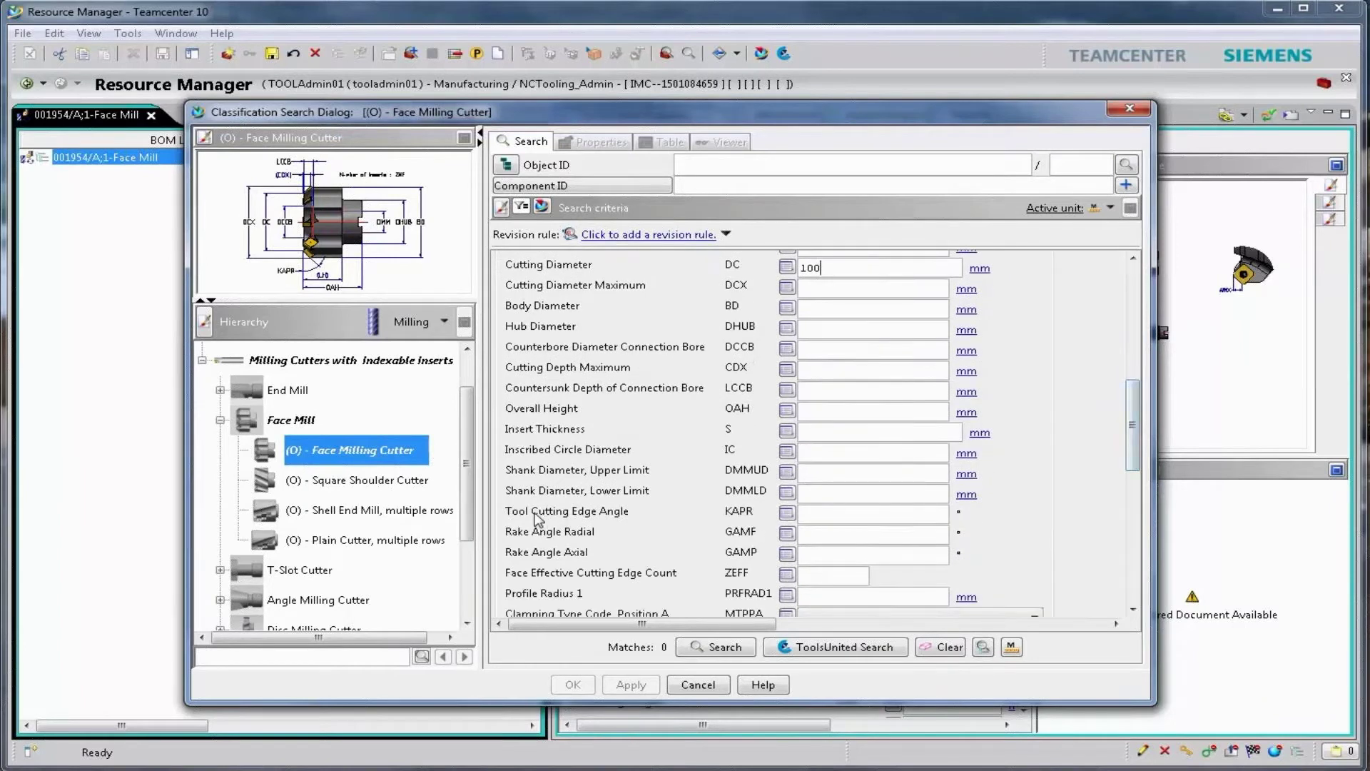
left_click(813, 516)
type("45")
left_click(731, 649)
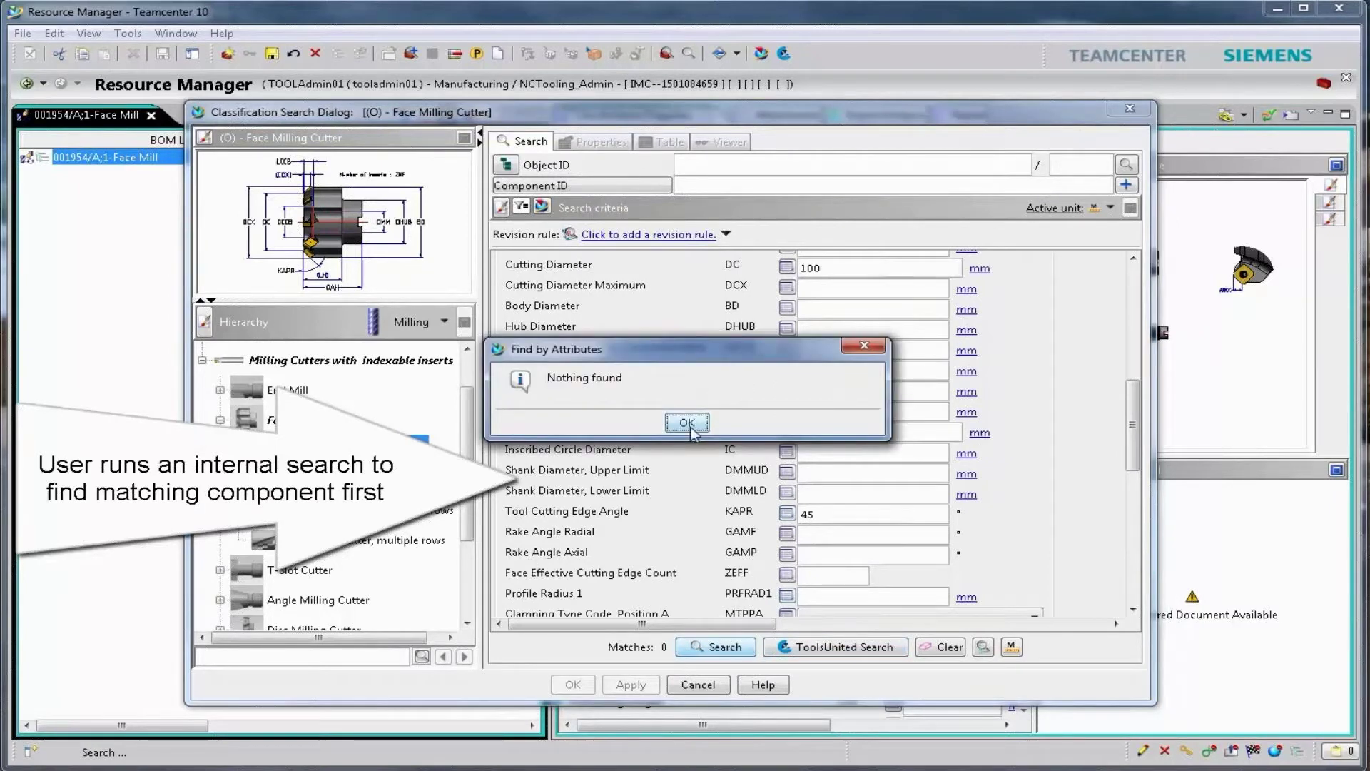
left_click(687, 423)
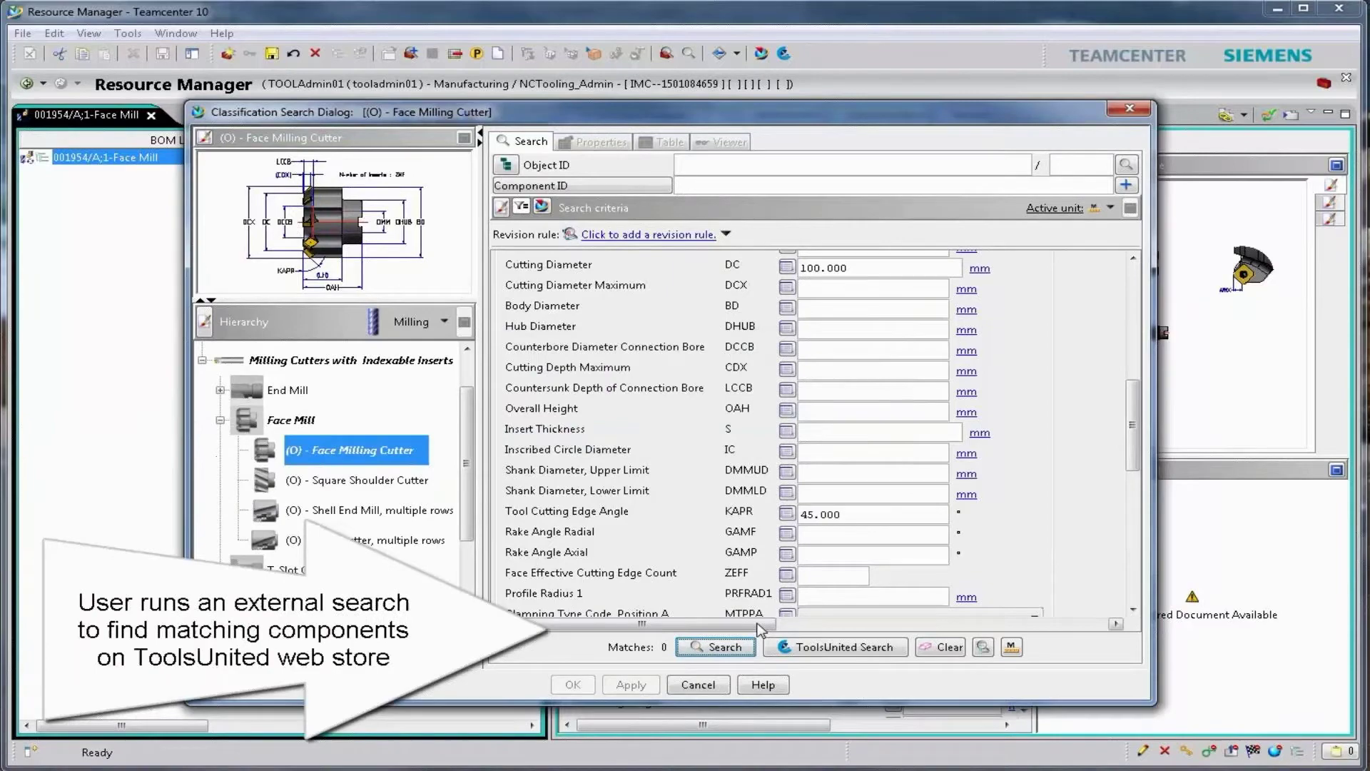
Step: Send the search to ToolsUnited, logging in with the account username and password
left_click(834, 649)
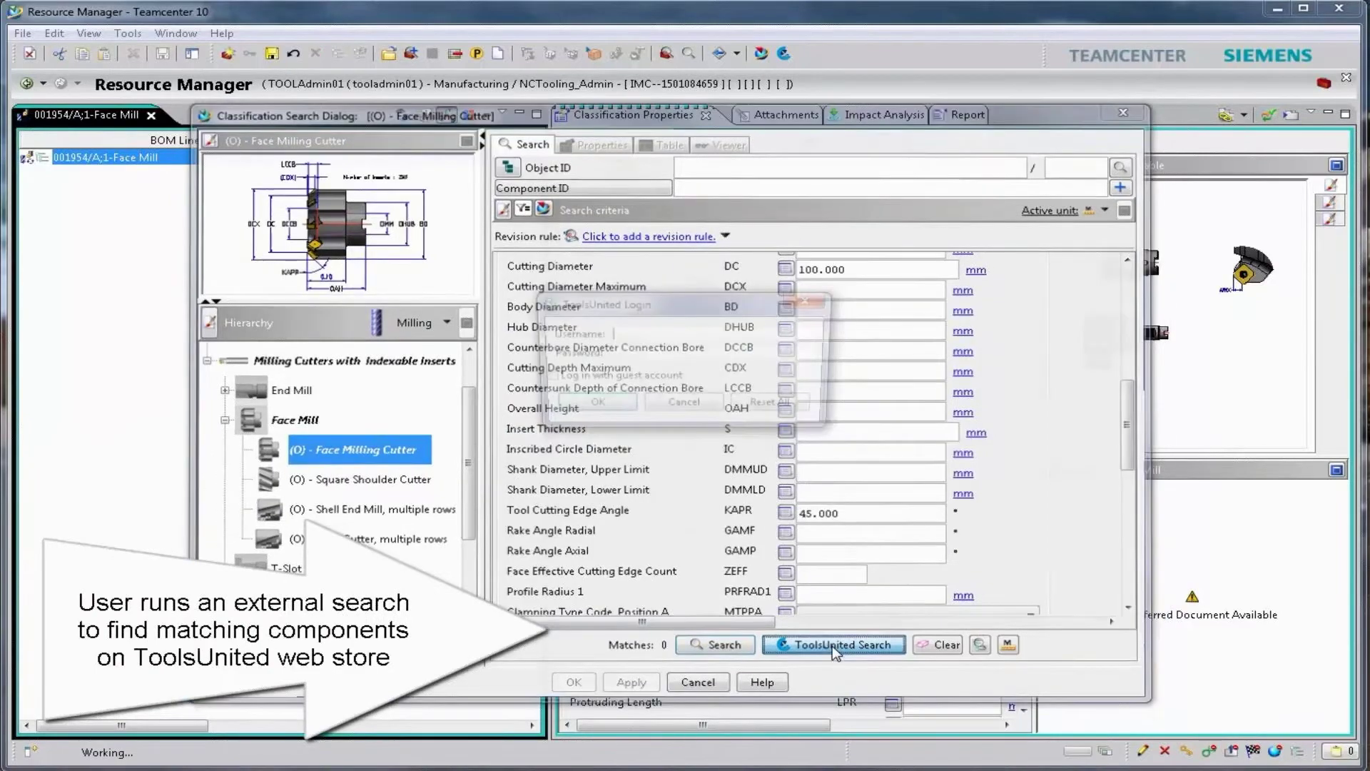
type("Siemens")
key("Tab")
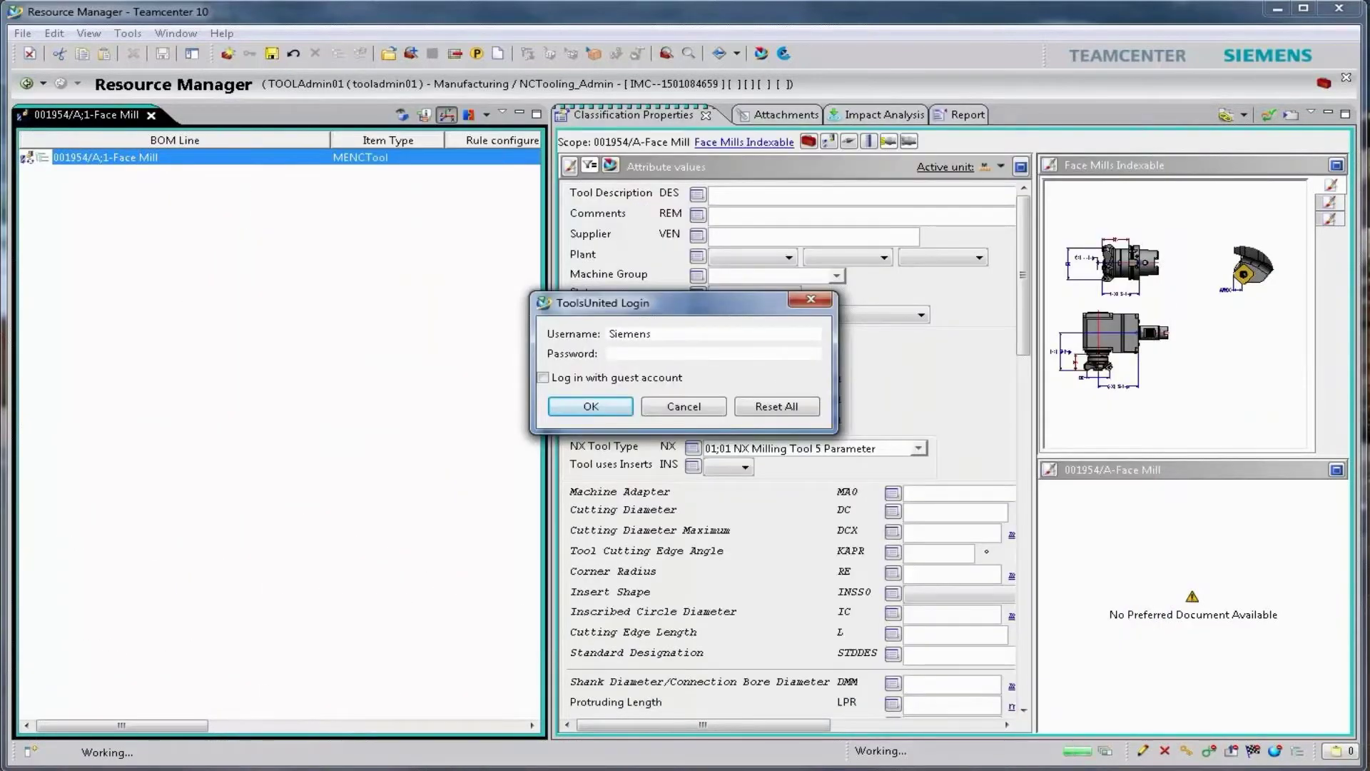
type("•••••••")
left_click(586, 409)
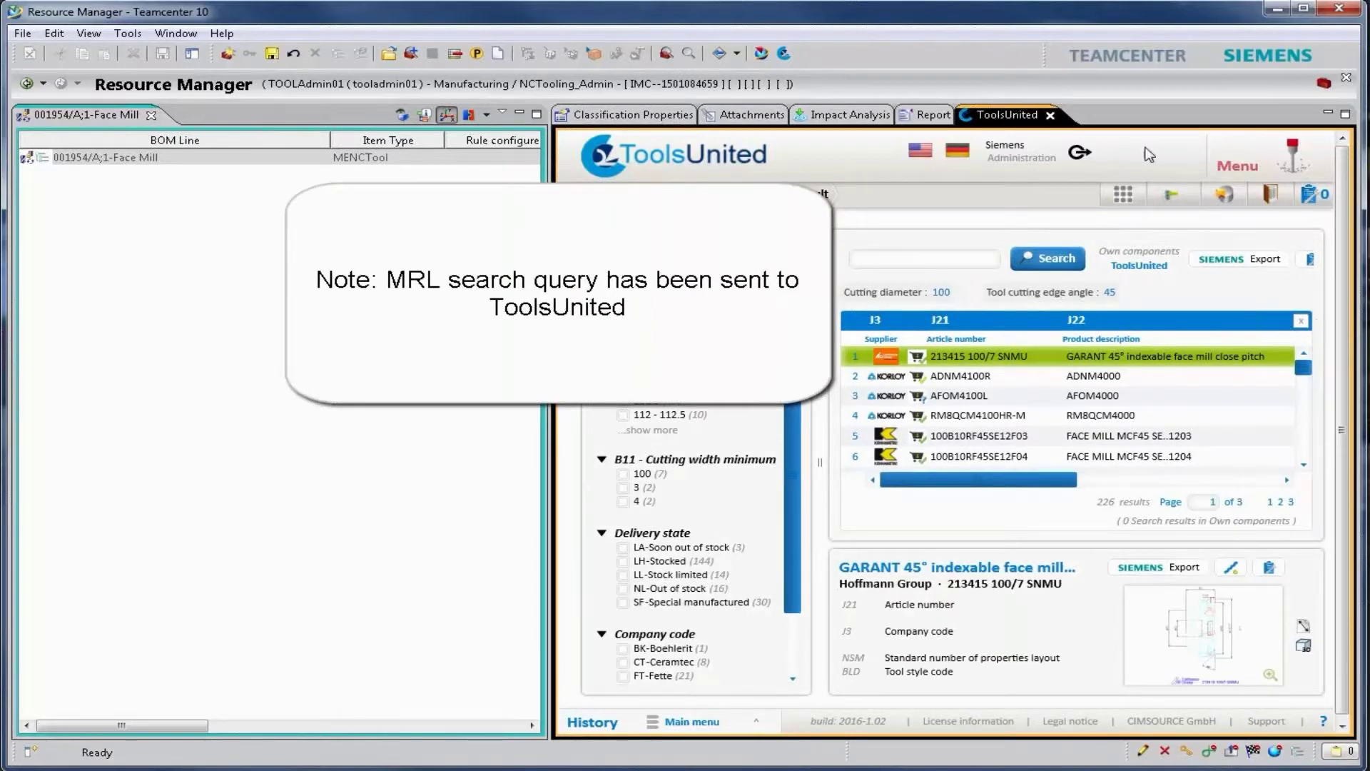
Step: Enlarge the ToolsUnited results and filter them to FT-Fette tools
left_click(1347, 115)
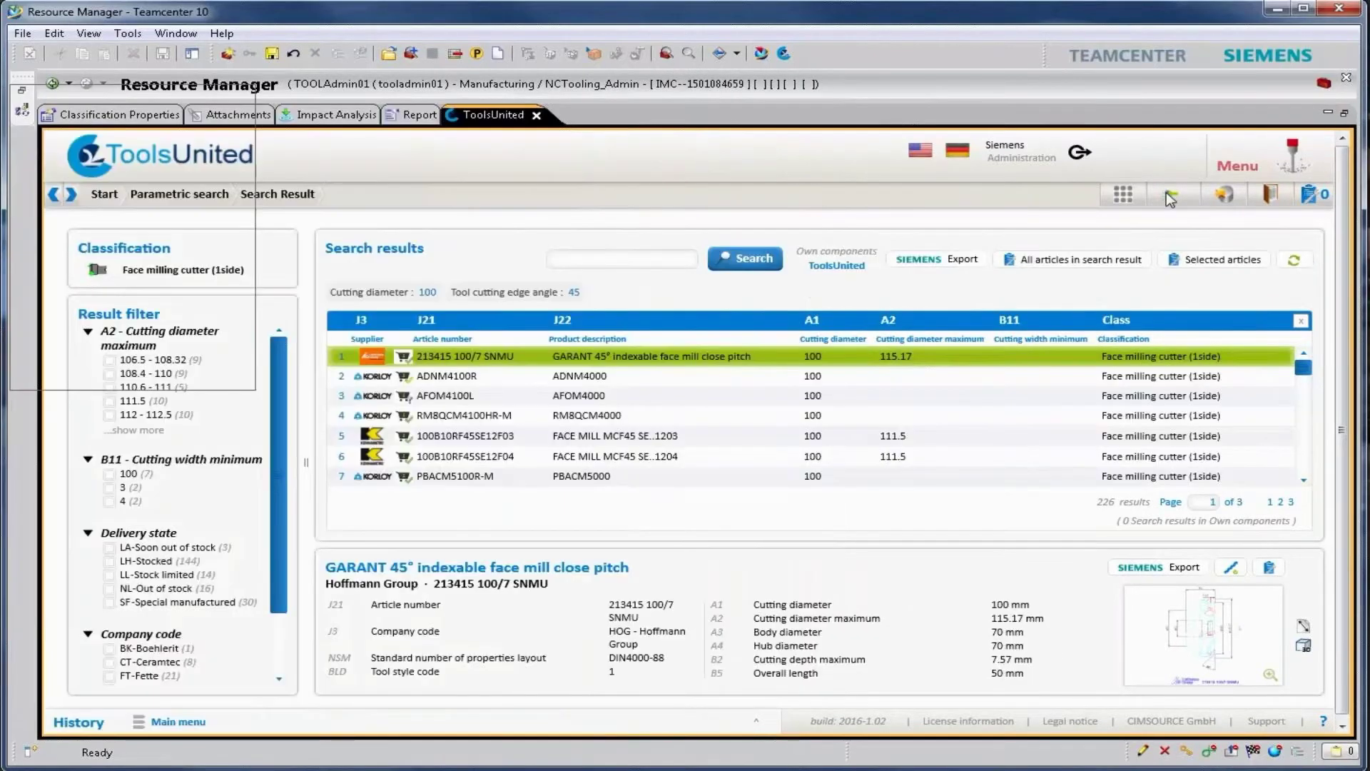
scroll(275, 440, "down", 5)
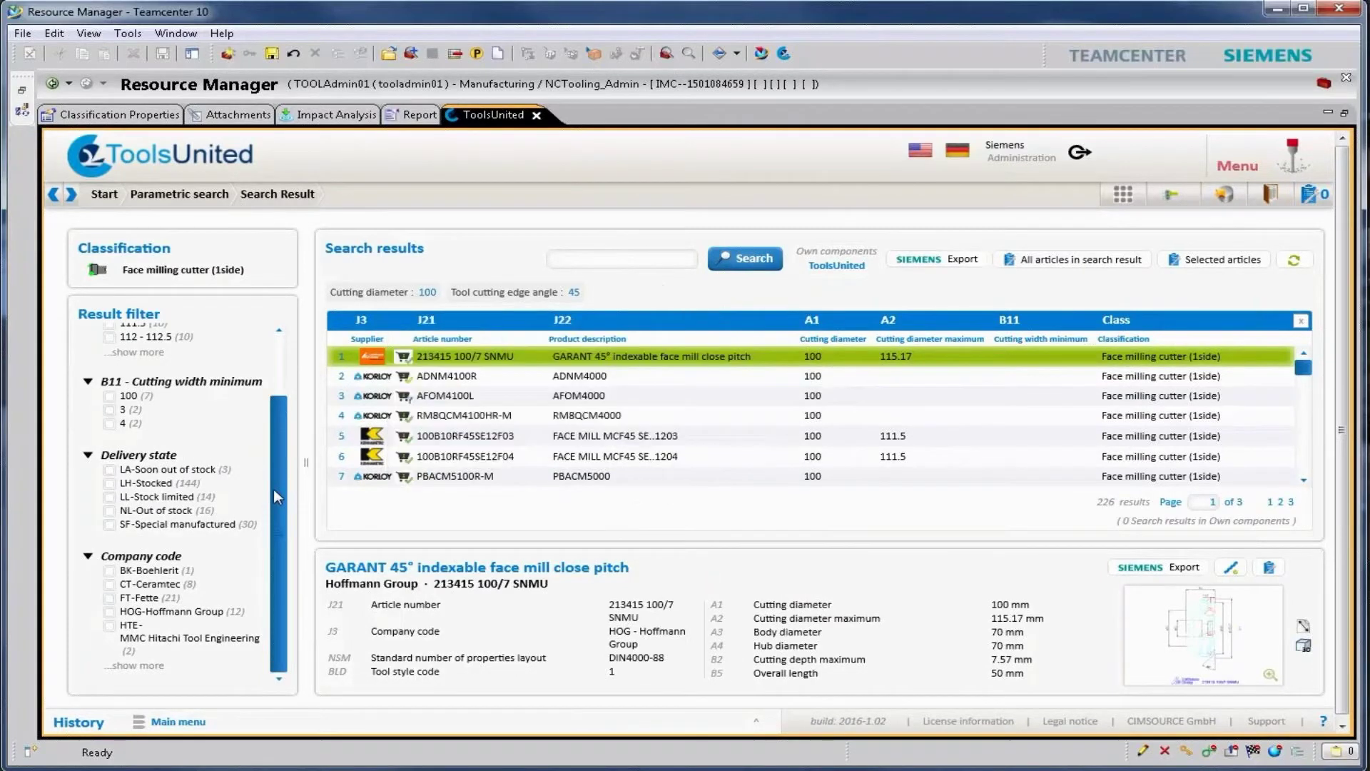
scroll(270, 464, "up", 5)
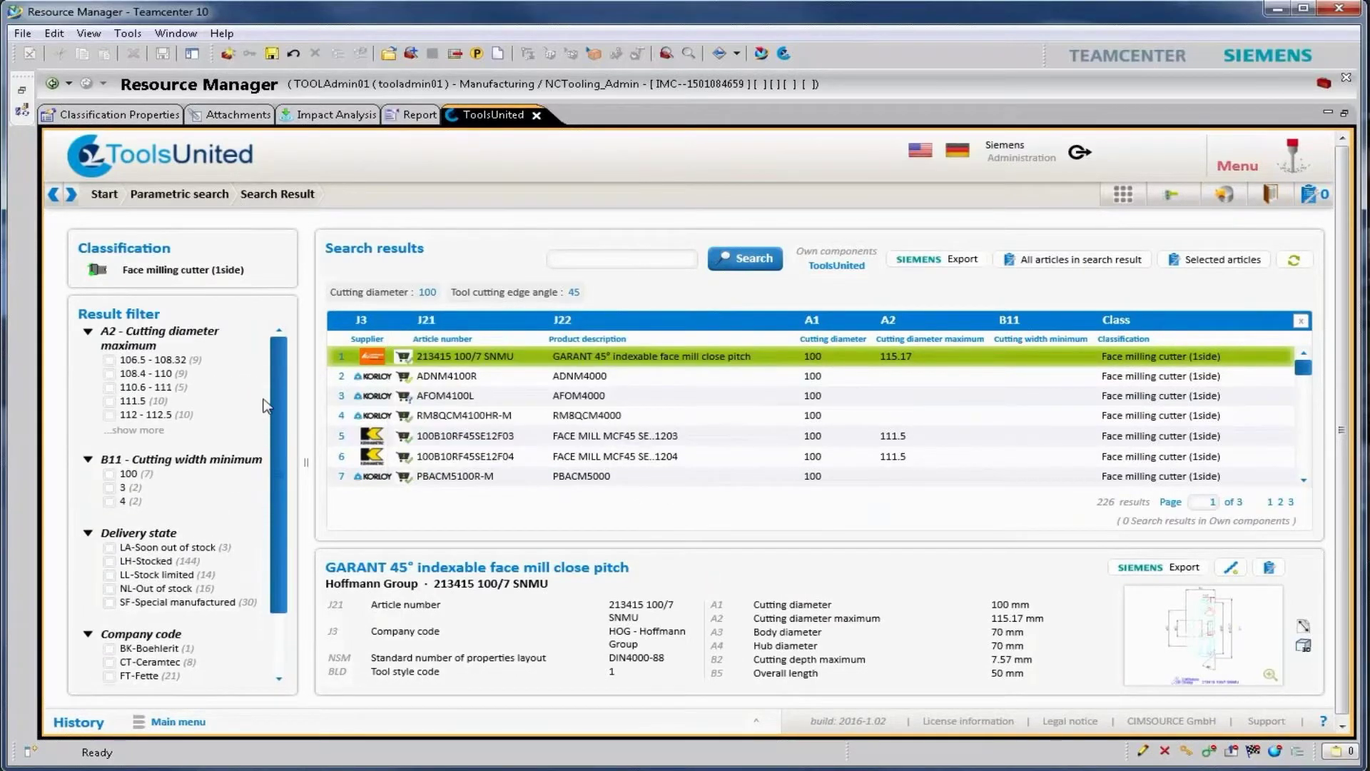
scroll(269, 464, "down", 5)
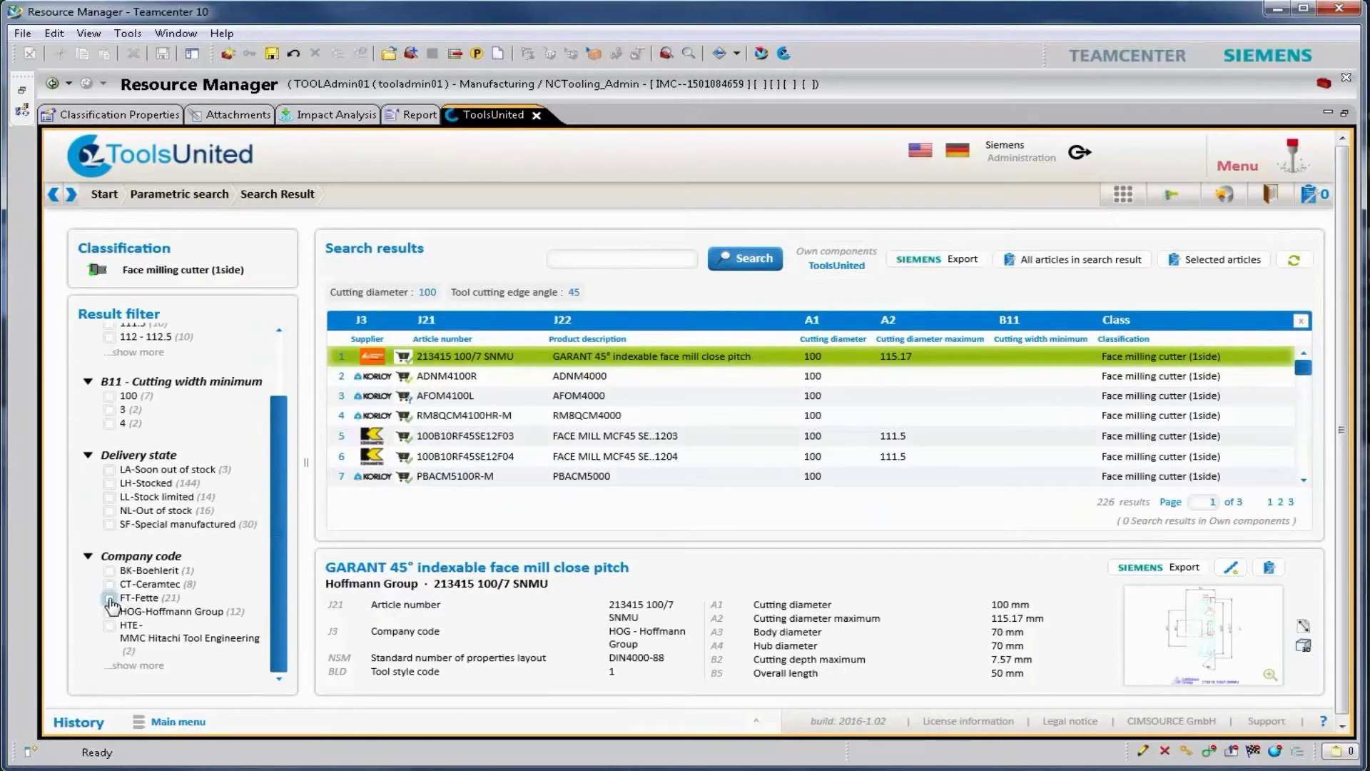
left_click(109, 598)
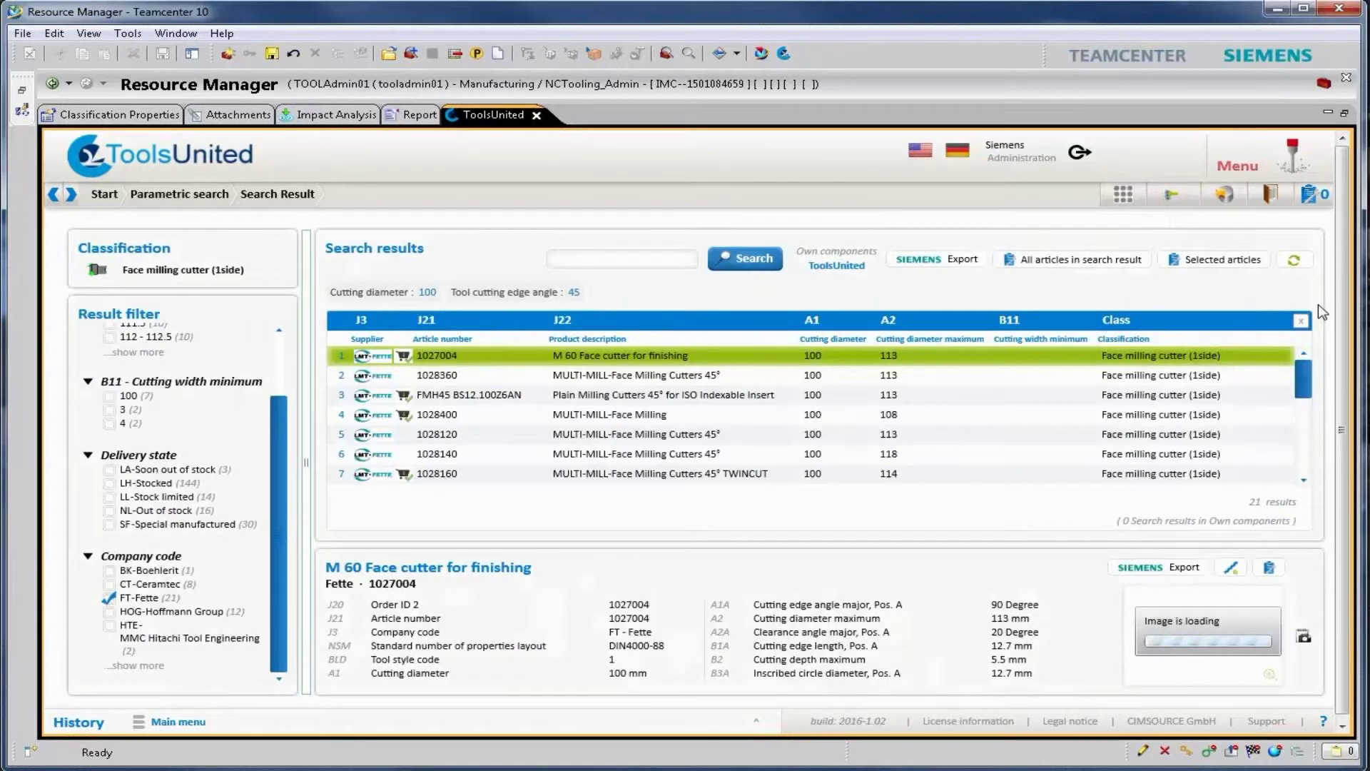
Step: Pick the FMN45 006.100AN-I end mill and show its 3D model
scroll(1305, 408, "down", 2)
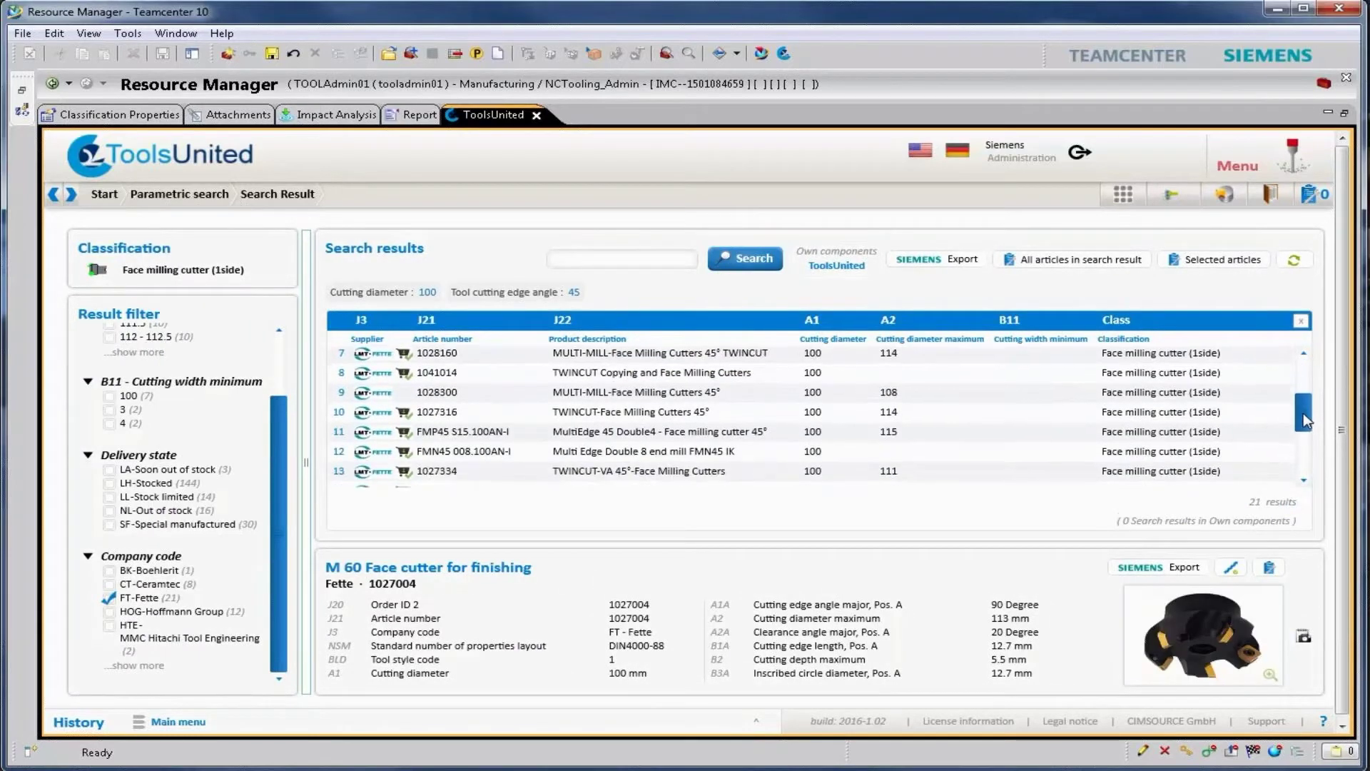
scroll(1303, 413, "down", 1)
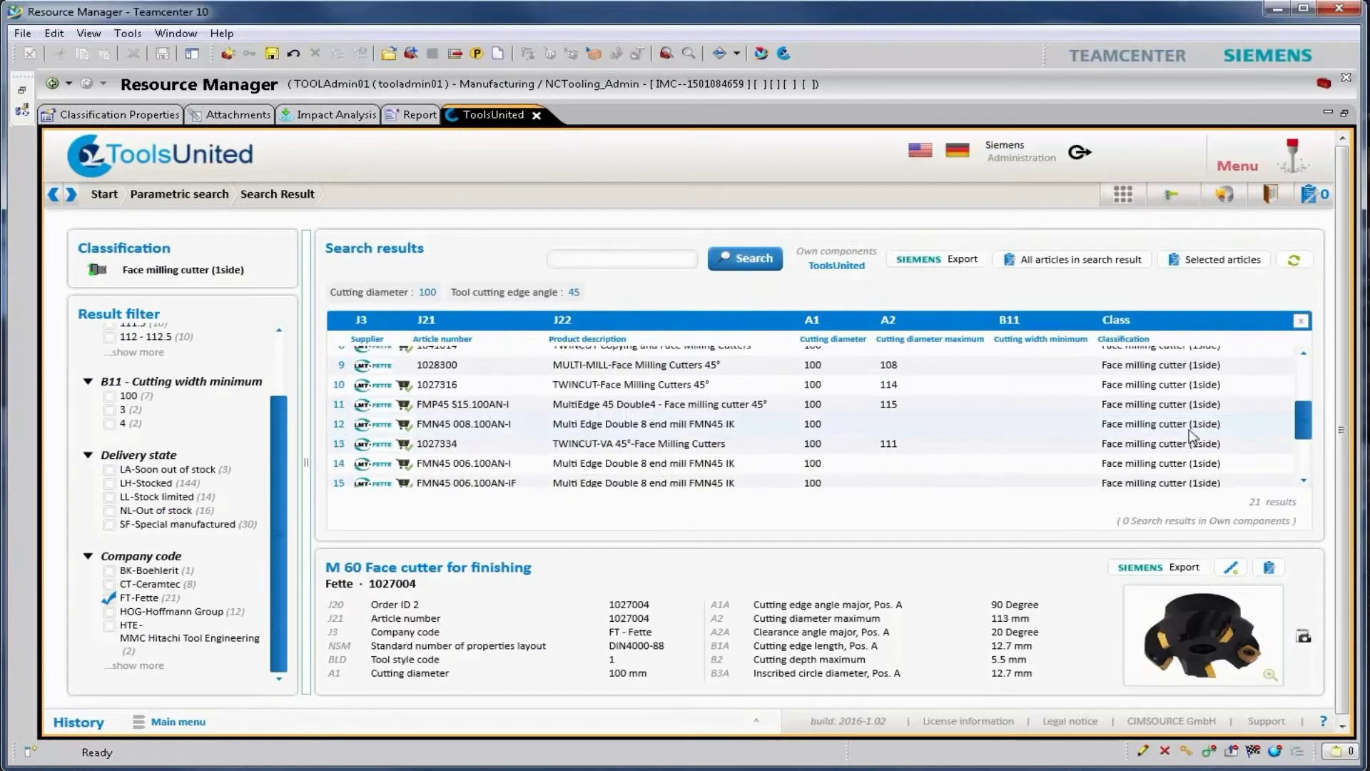
left_click(658, 405)
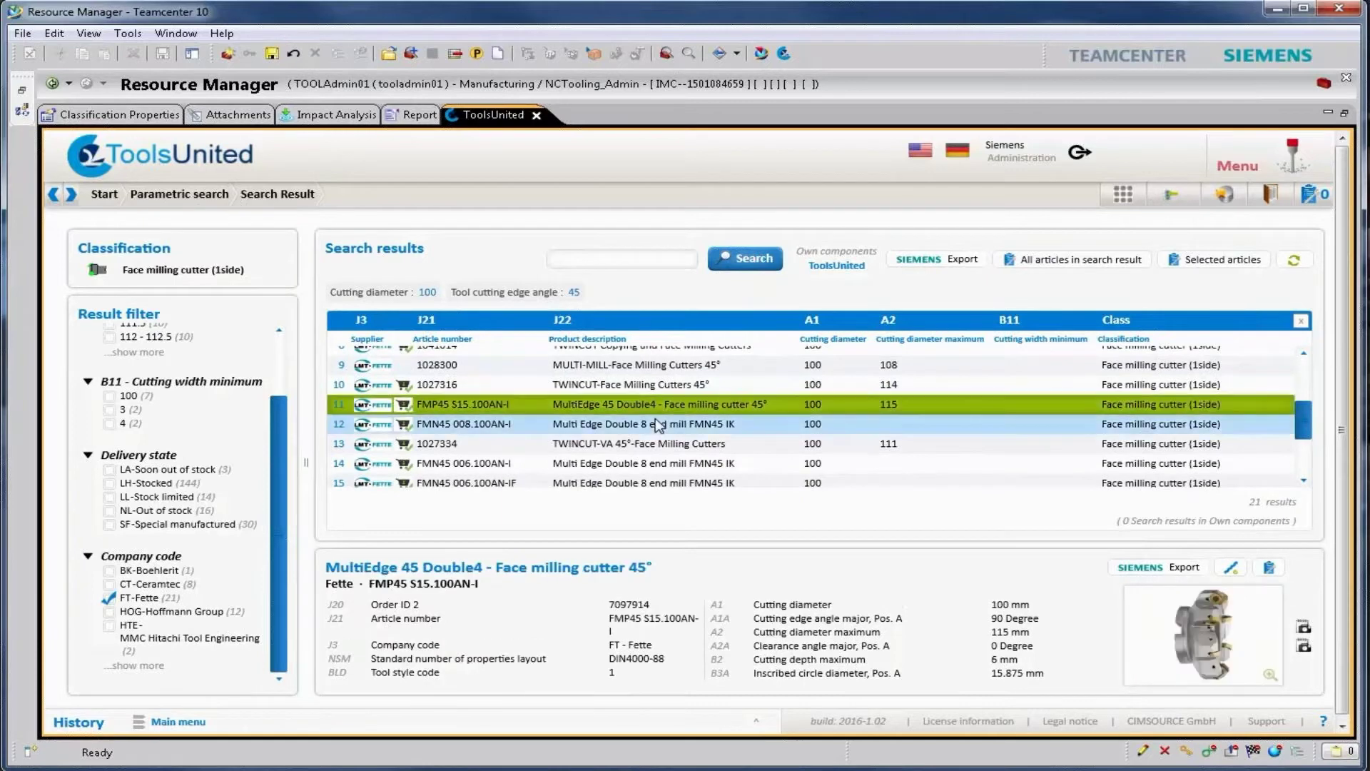
left_click(659, 426)
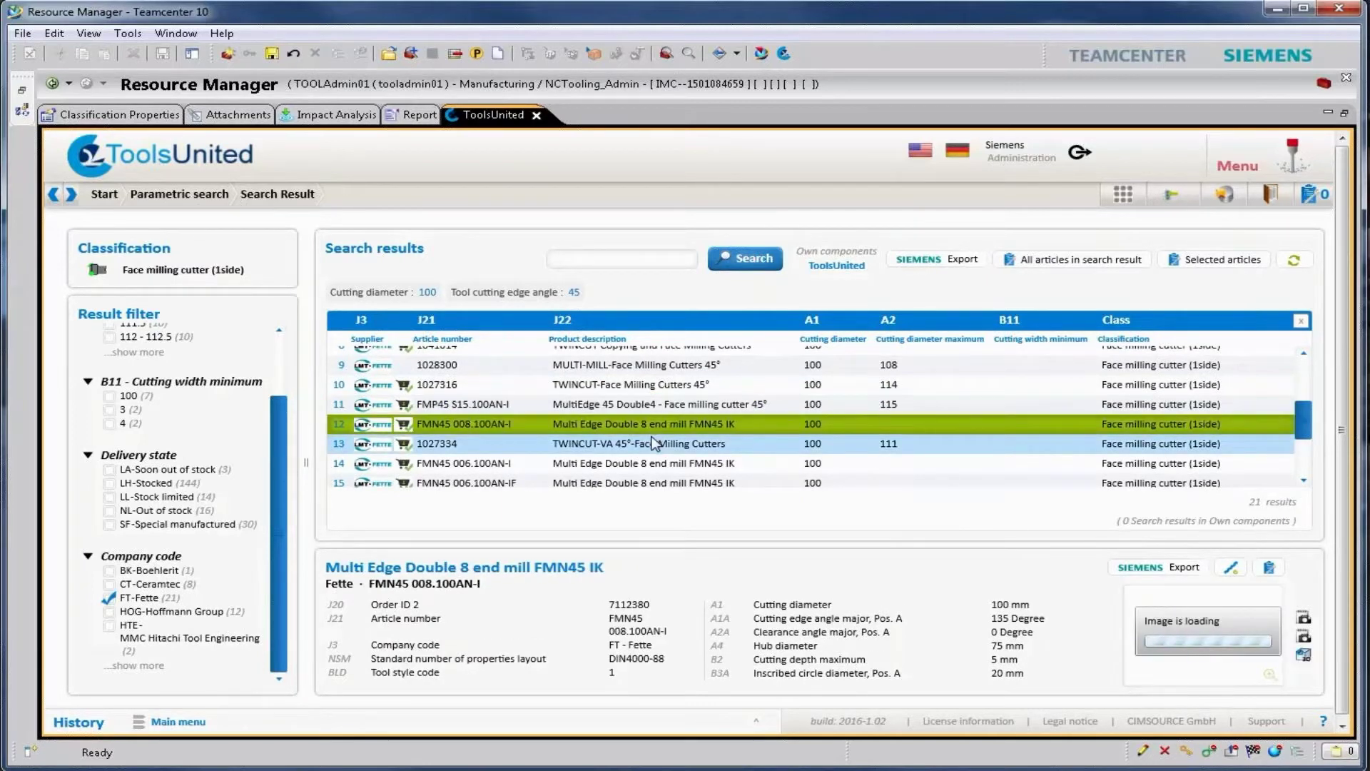
left_click(488, 465)
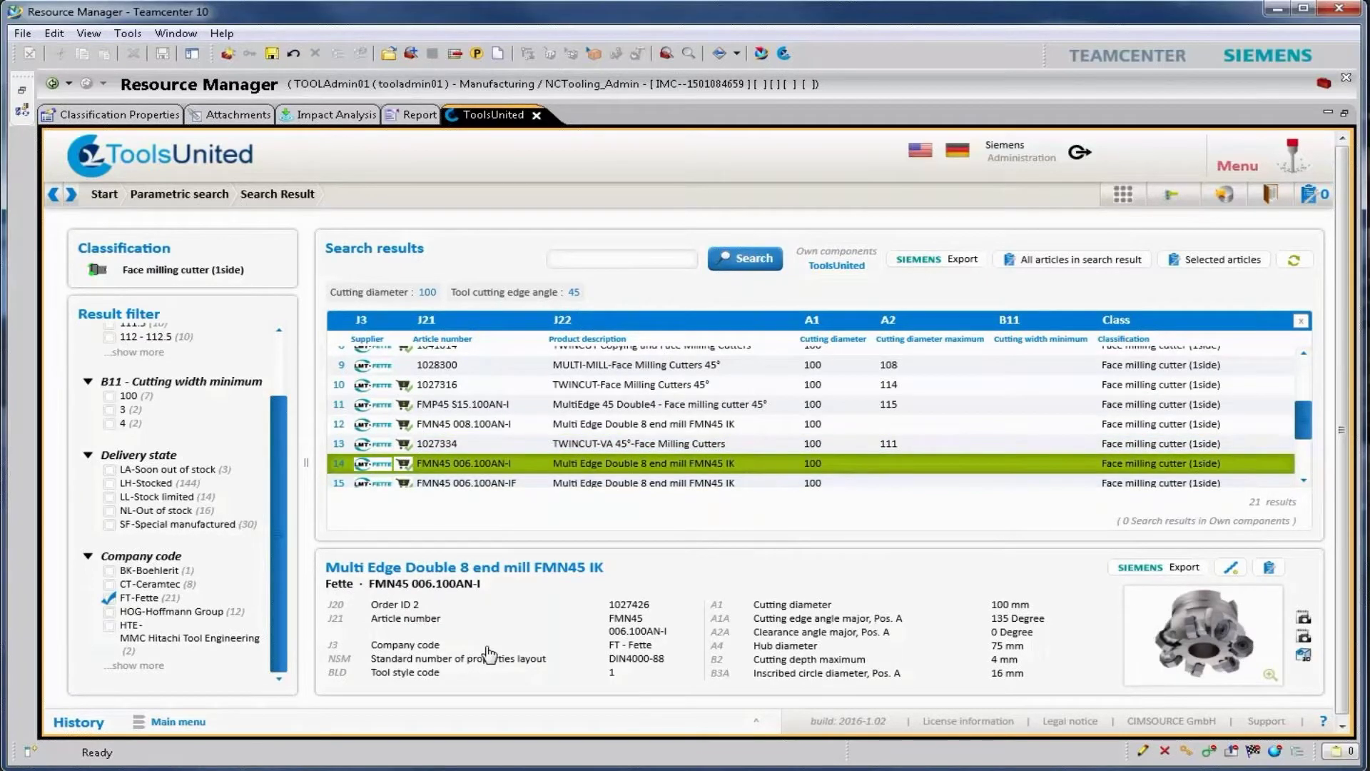
left_click(1305, 659)
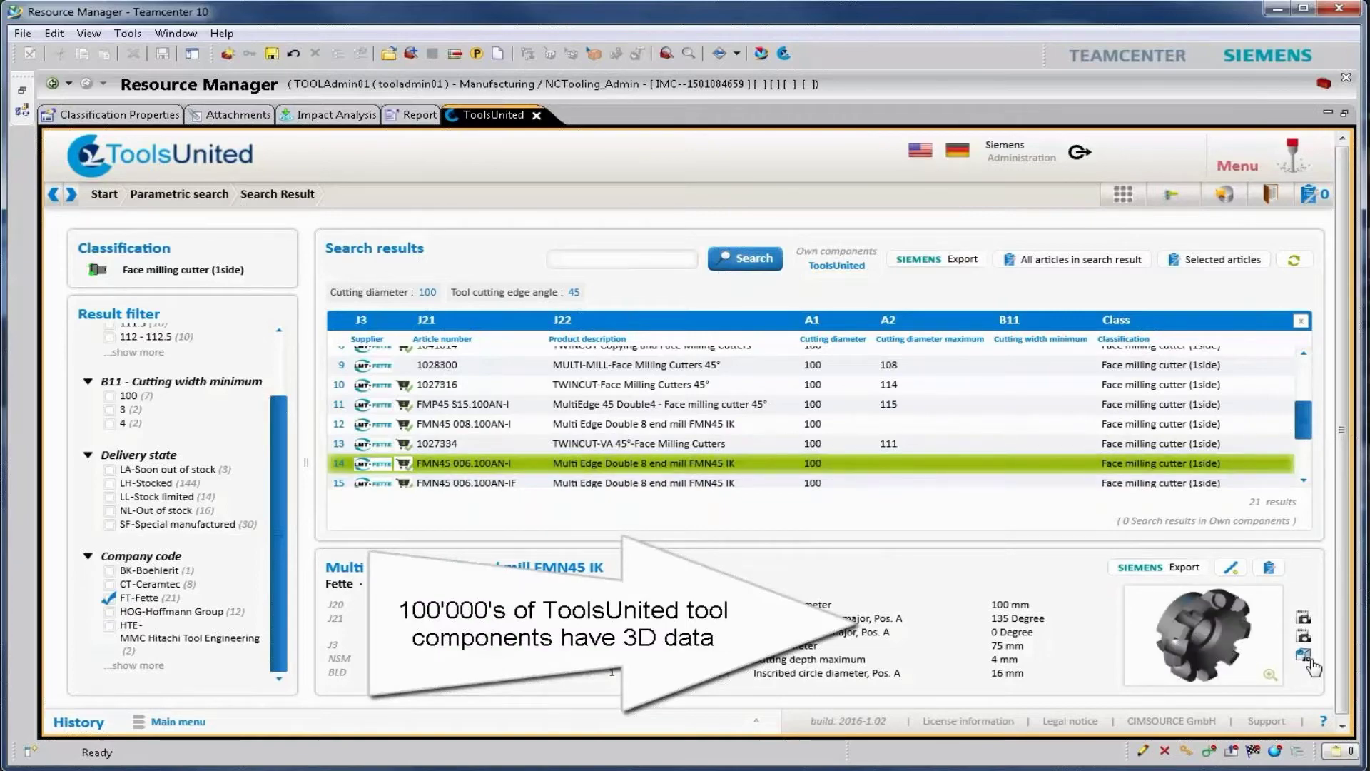
Step: Export the FMN45 006.100AN-I cutter via Siemens Export as fette_face_mill in GTCPackageDownloads
left_click(1182, 569)
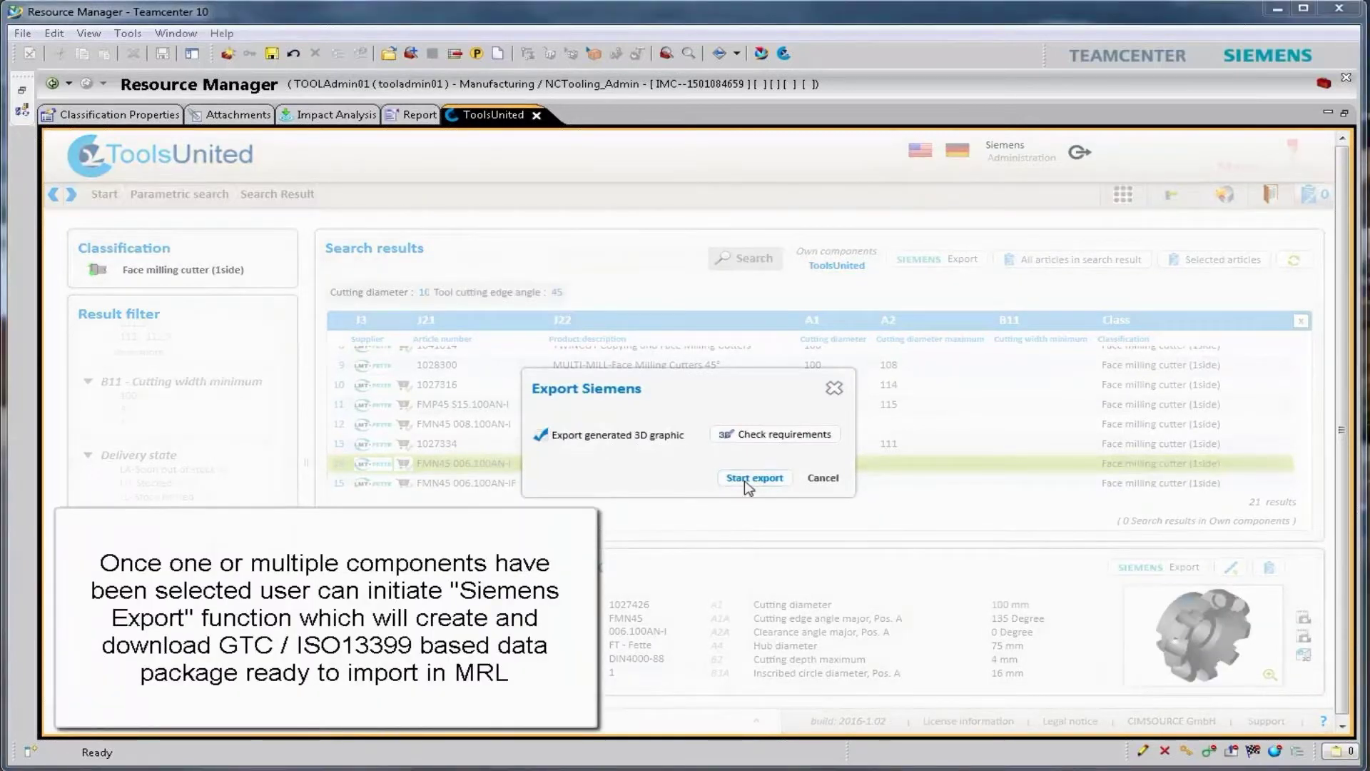
left_click(755, 478)
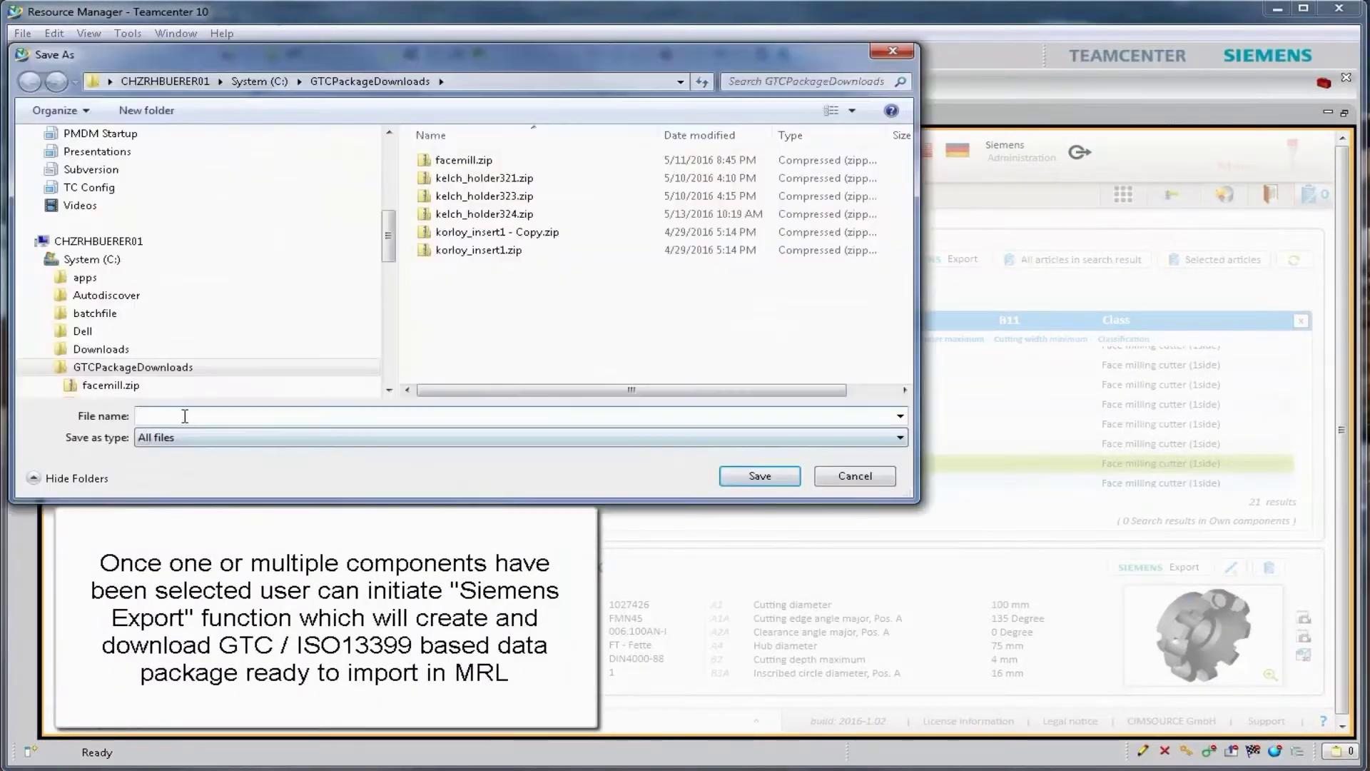
type("f")
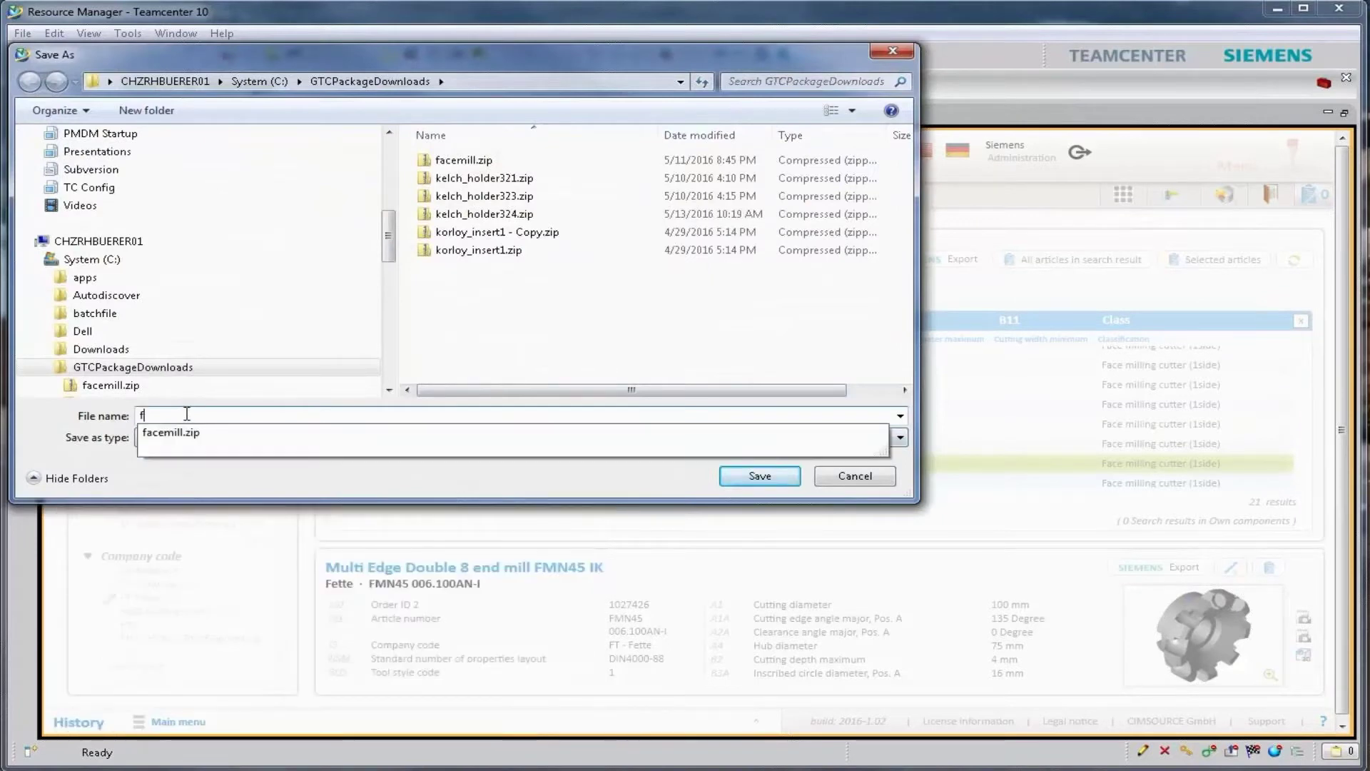
type("ette_fac")
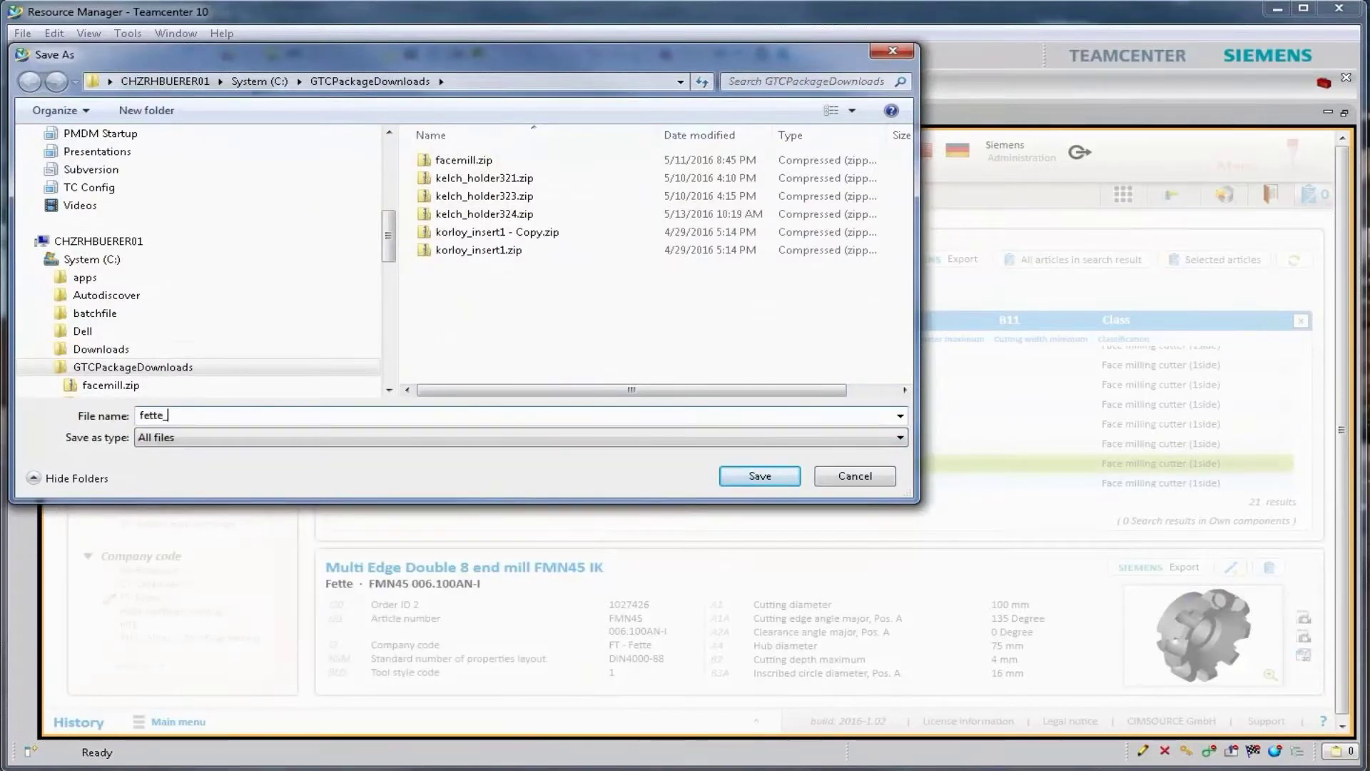
type("e_mill")
left_click(771, 481)
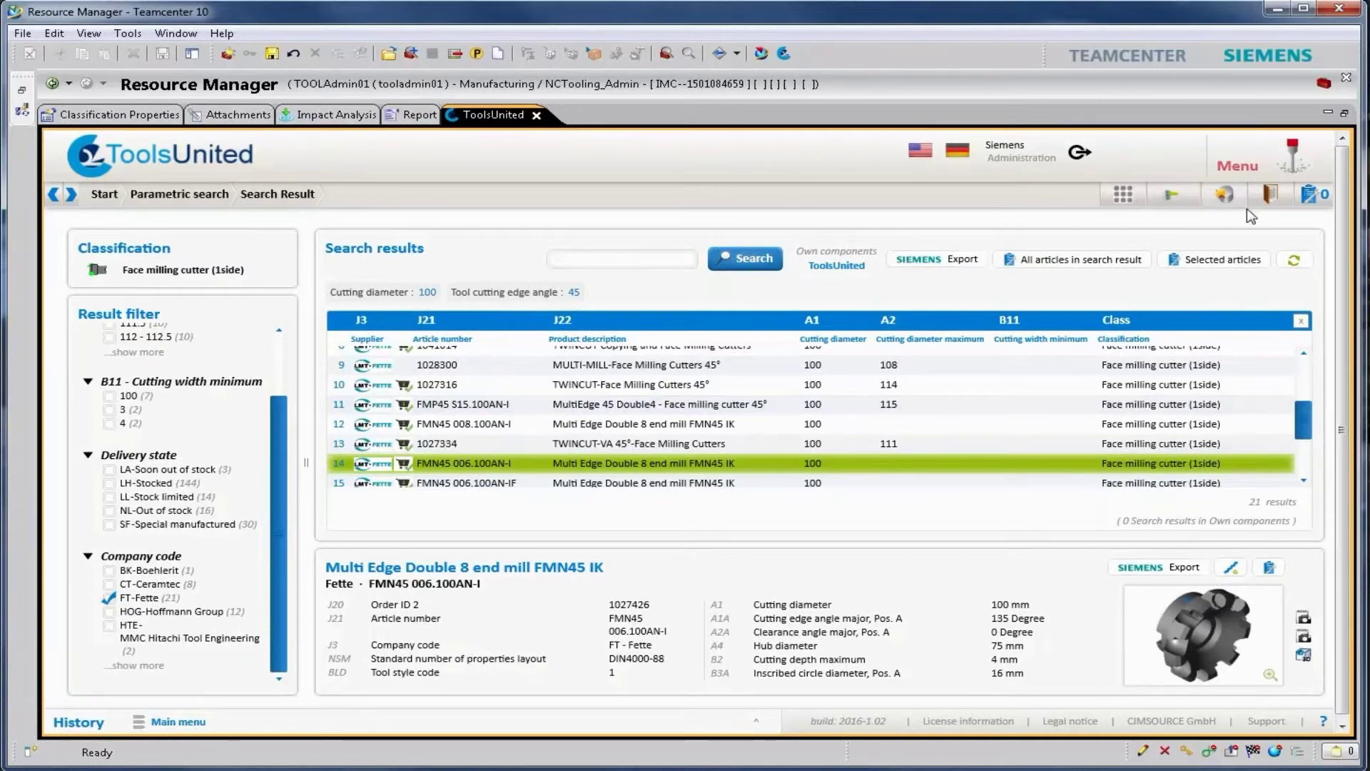
Step: Restore the layout with the BOM panel, show the Face Mill's classification properties, and launch Import GTC Package
left_click(1344, 114)
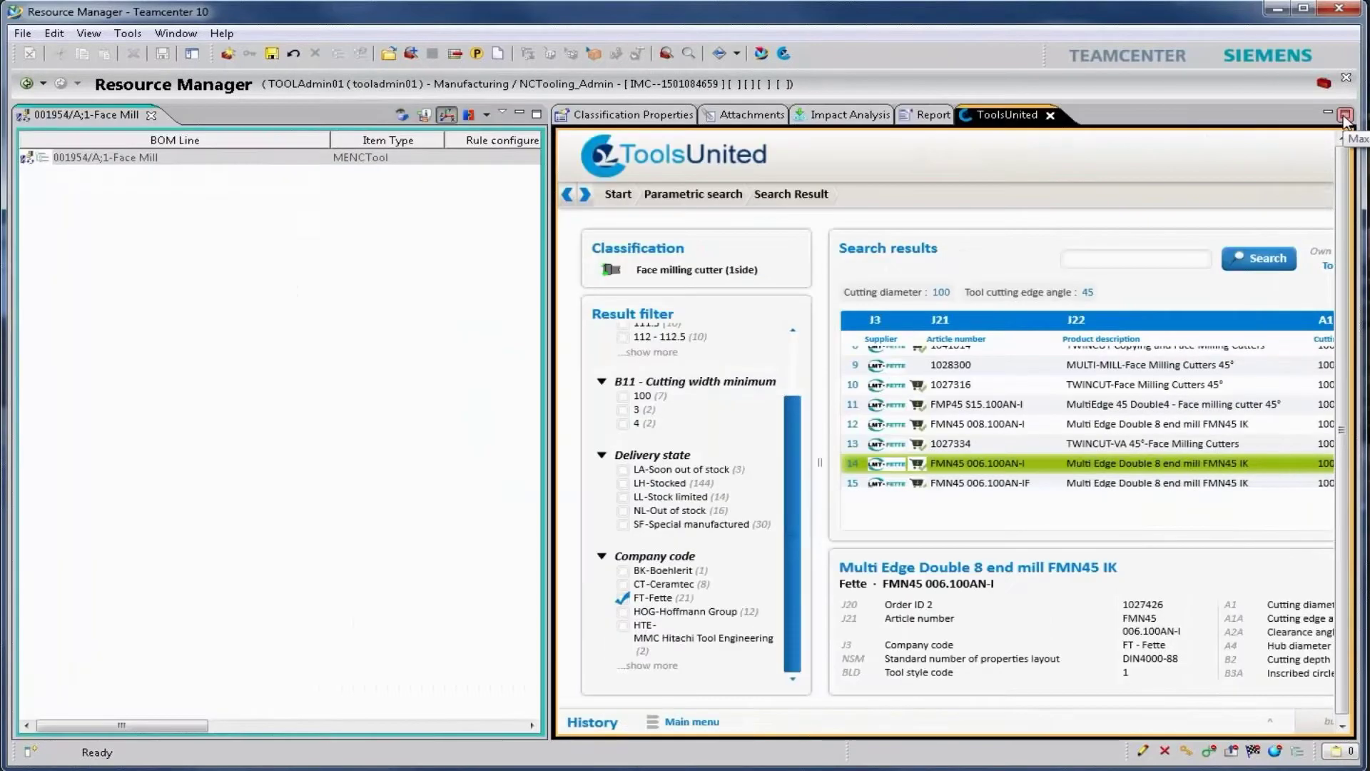
left_click(646, 116)
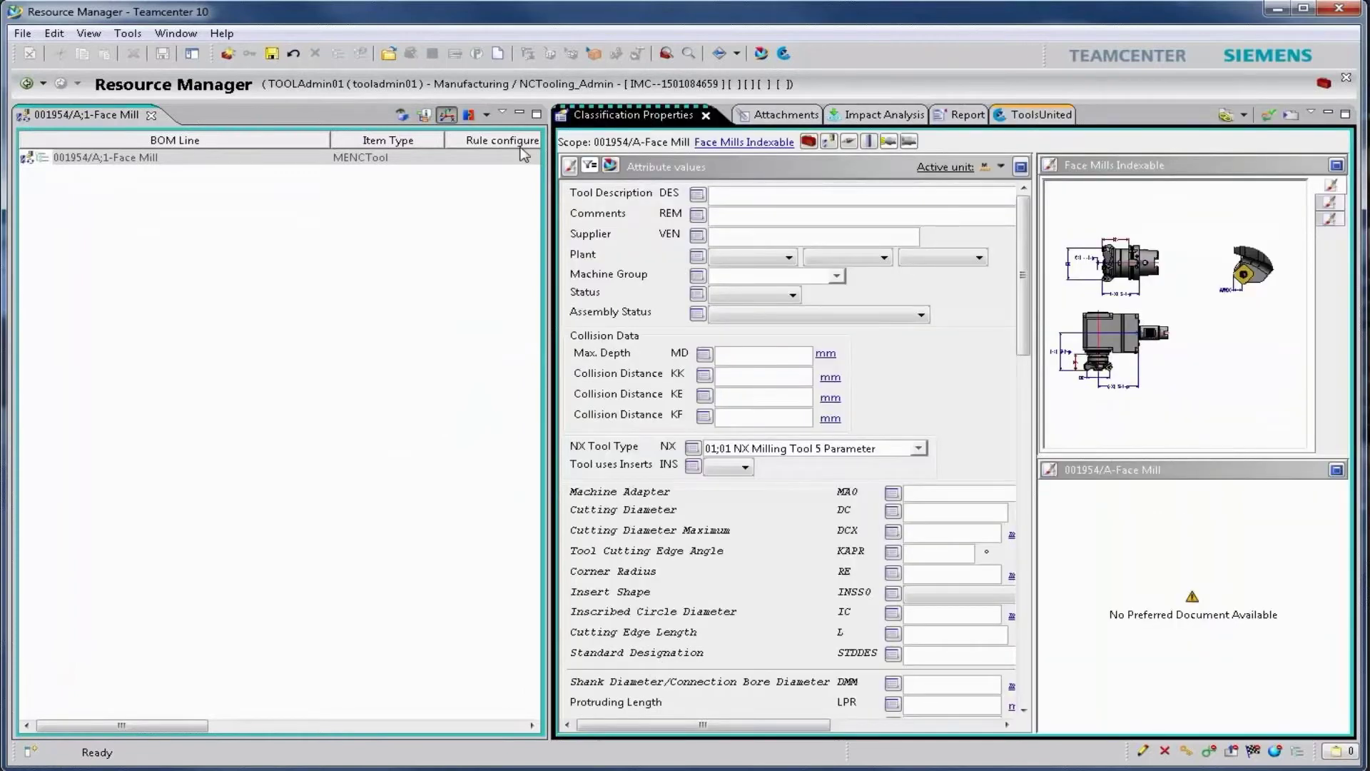
left_click(595, 54)
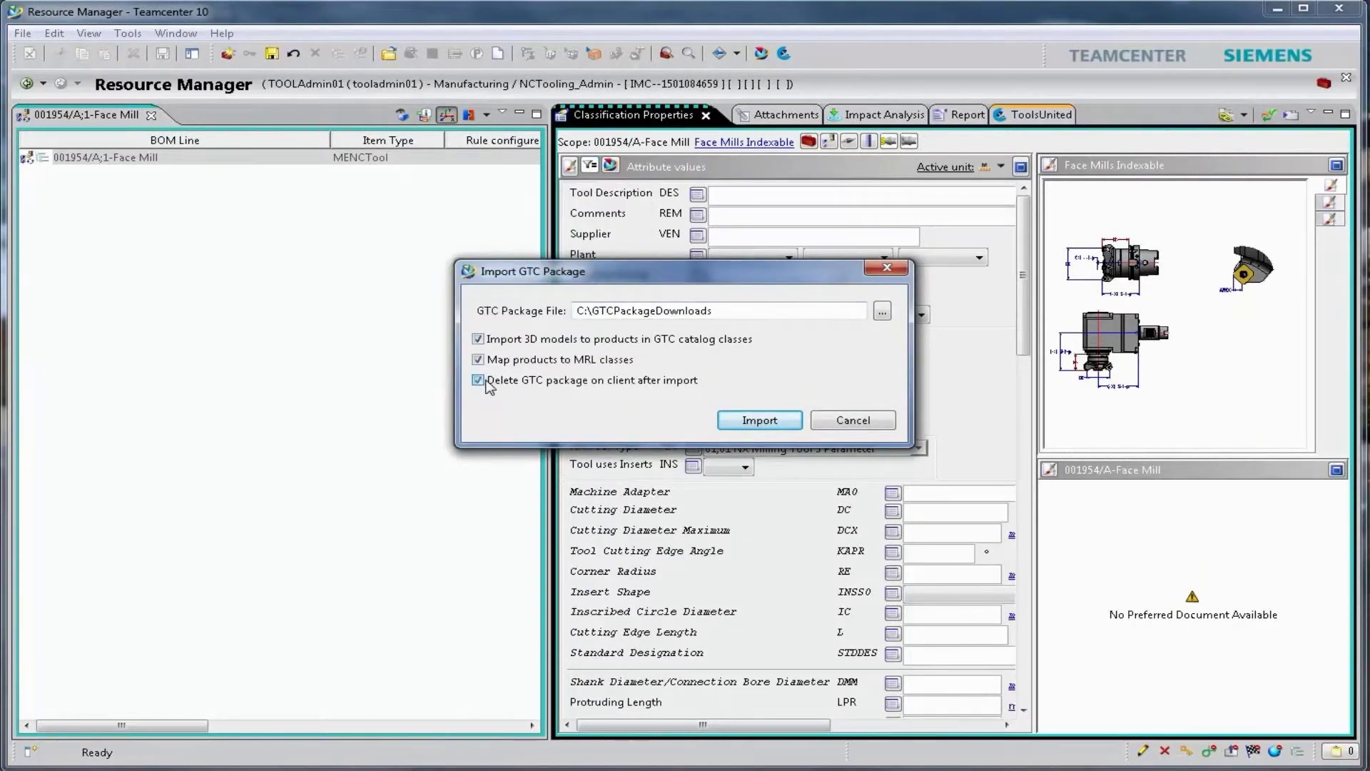
Step: Import fette_face_mill.zip from the CIMSOURCE catalog, keeping the package file afterwards
left_click(663, 385)
left_click(882, 312)
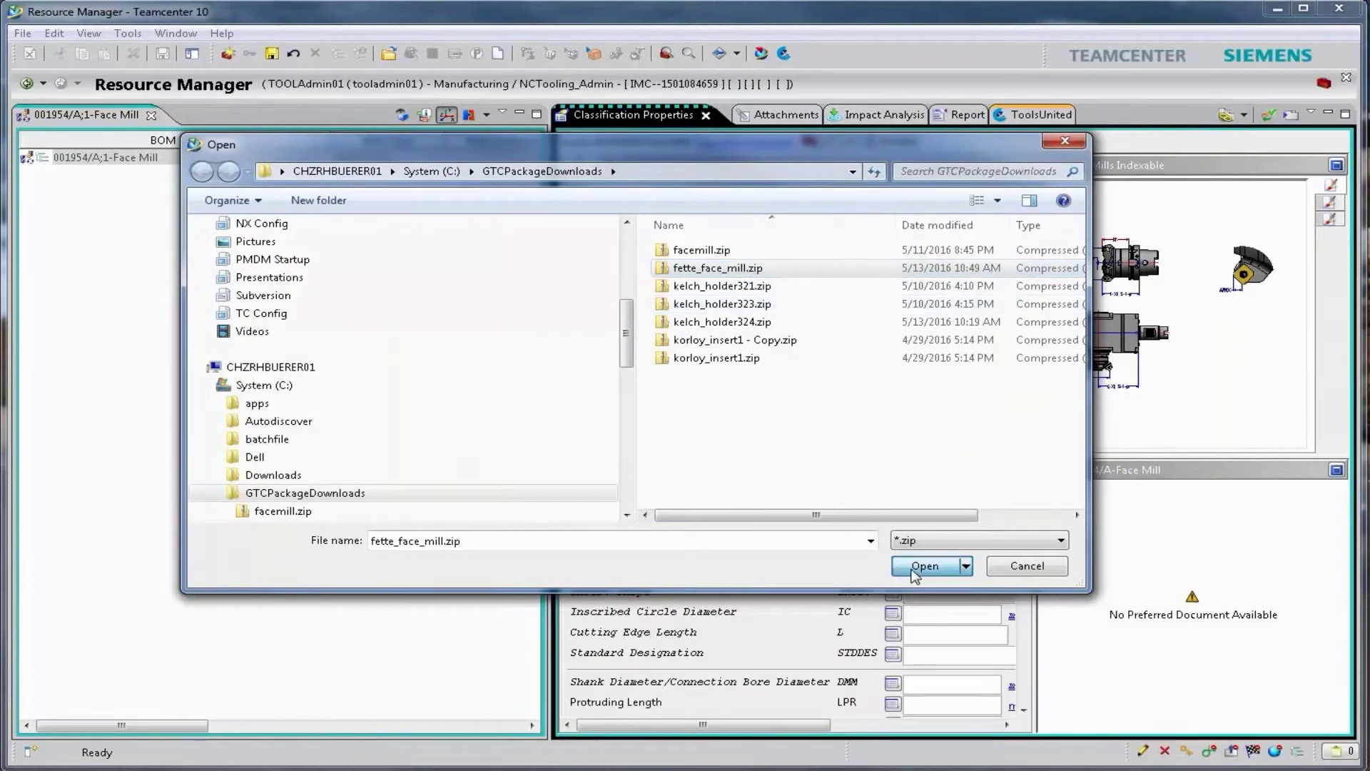
left_click(922, 565)
left_click(761, 421)
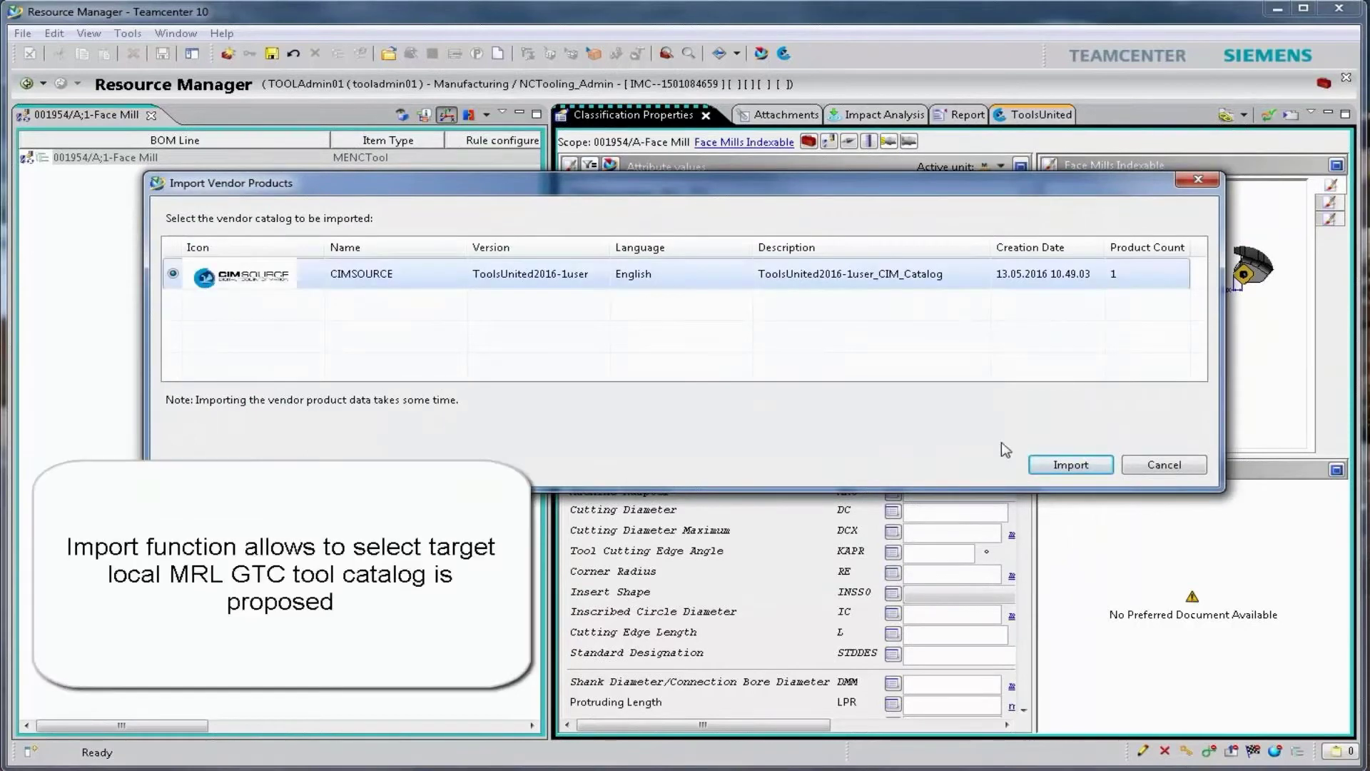
left_click(1047, 468)
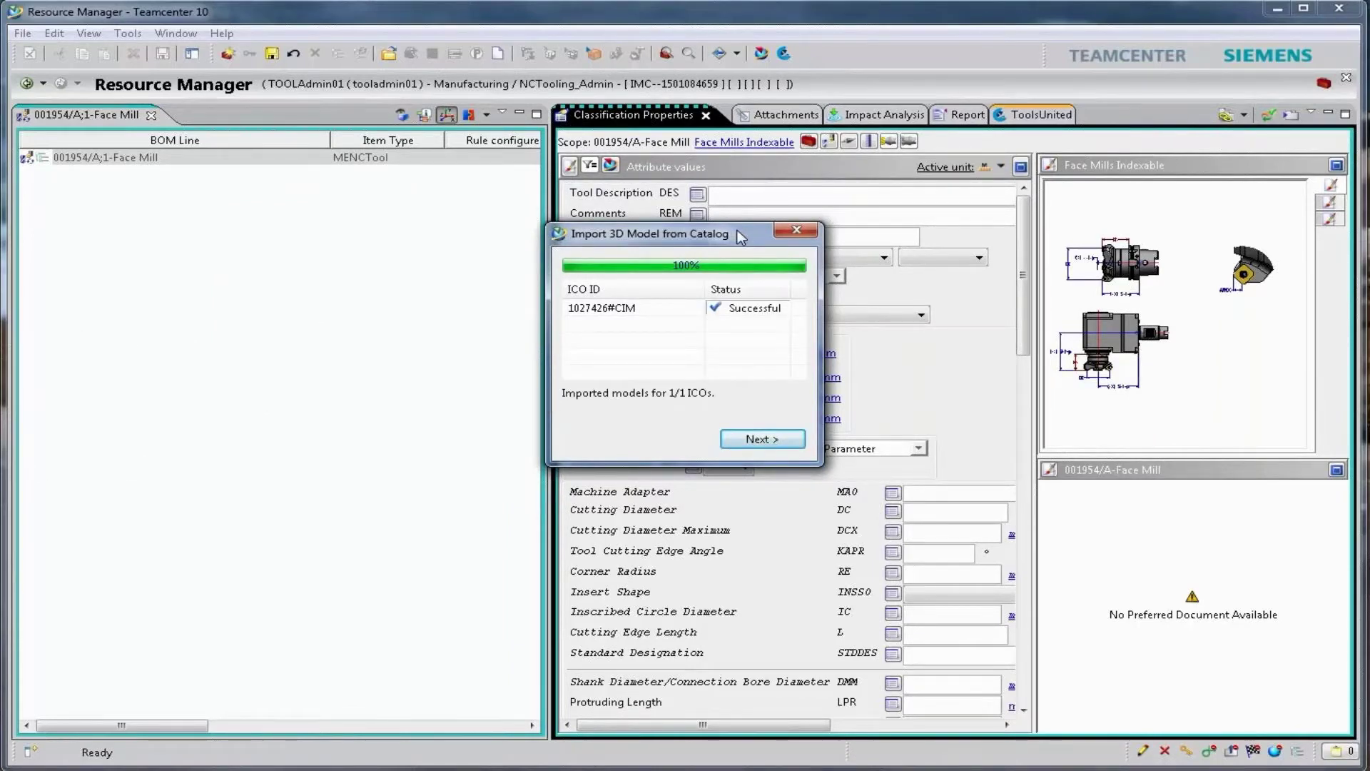
Step: Map the imported cutter into TC_MILL_20_20_100 - (O) - Face Milling Cutter, creating item 001955/A
left_click(757, 442)
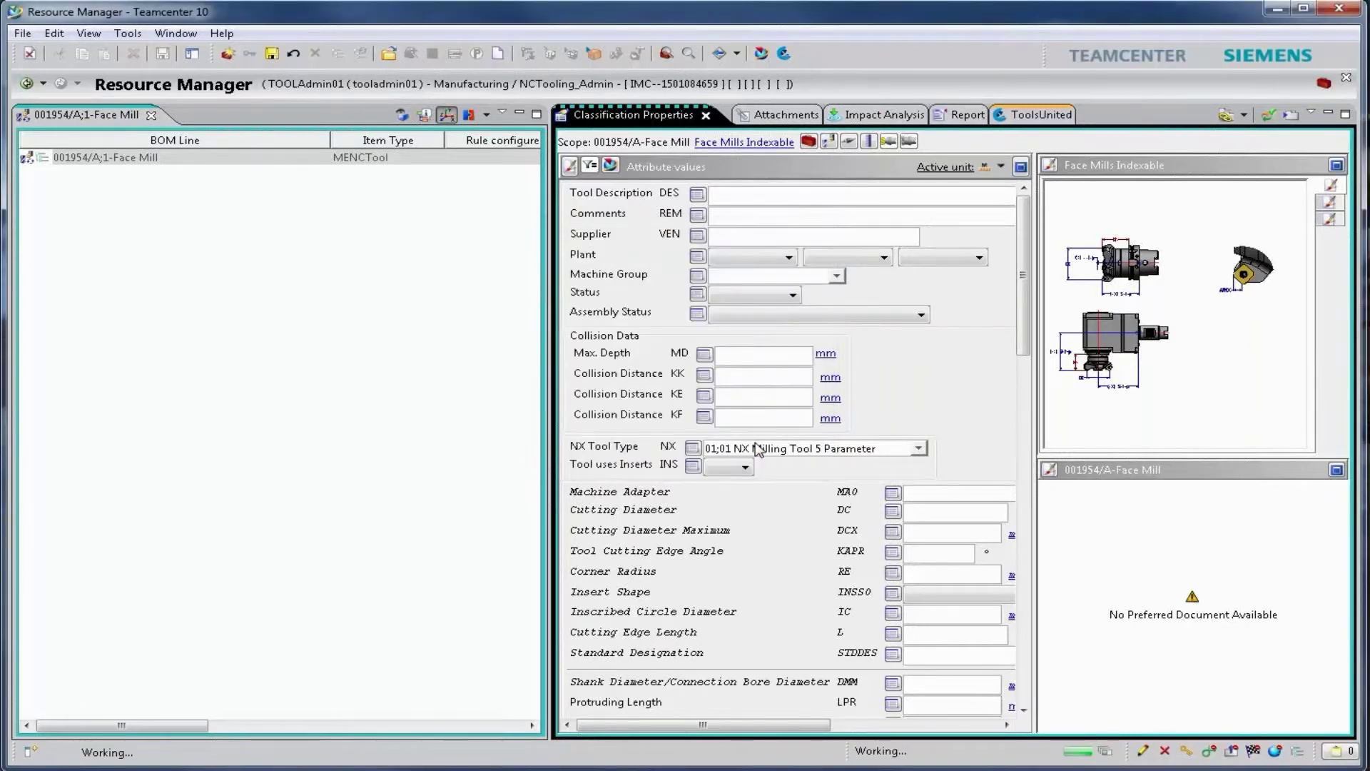
left_click(983, 287)
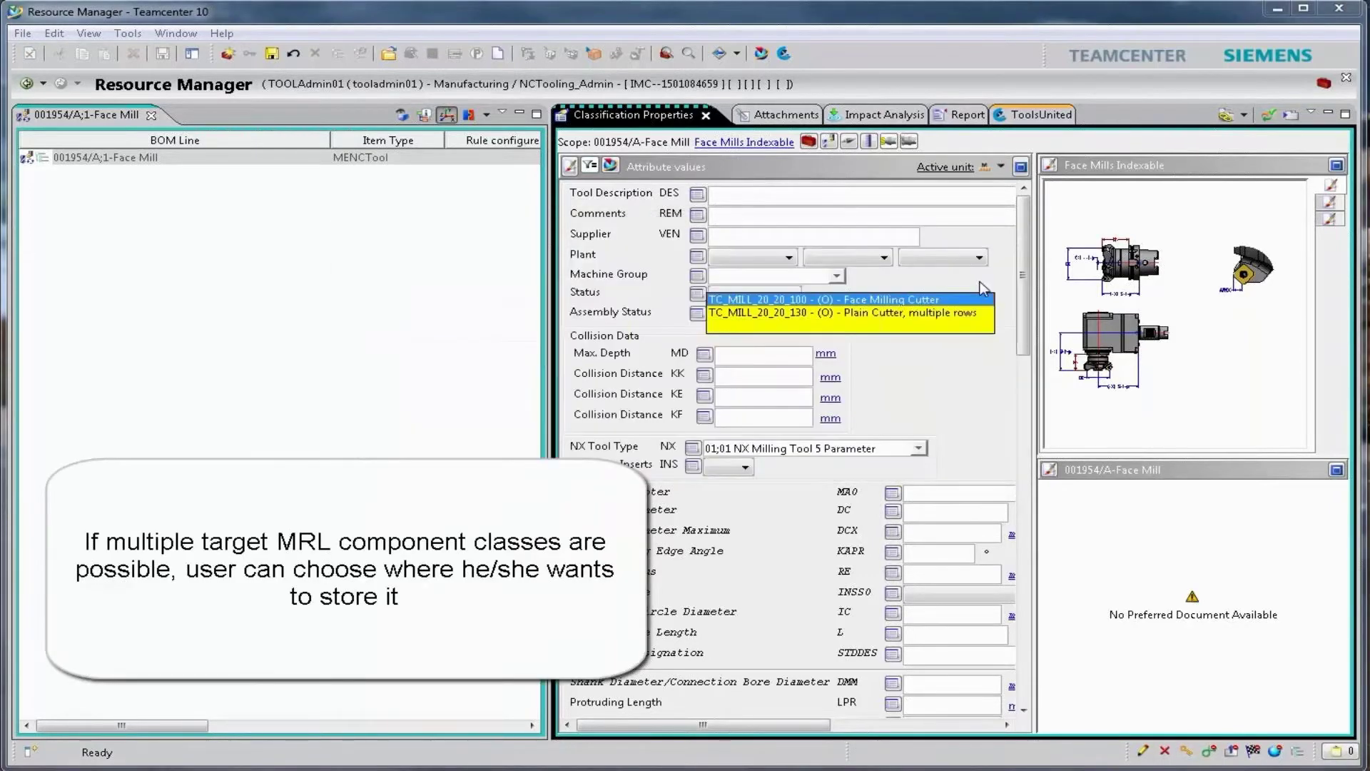
left_click(957, 309)
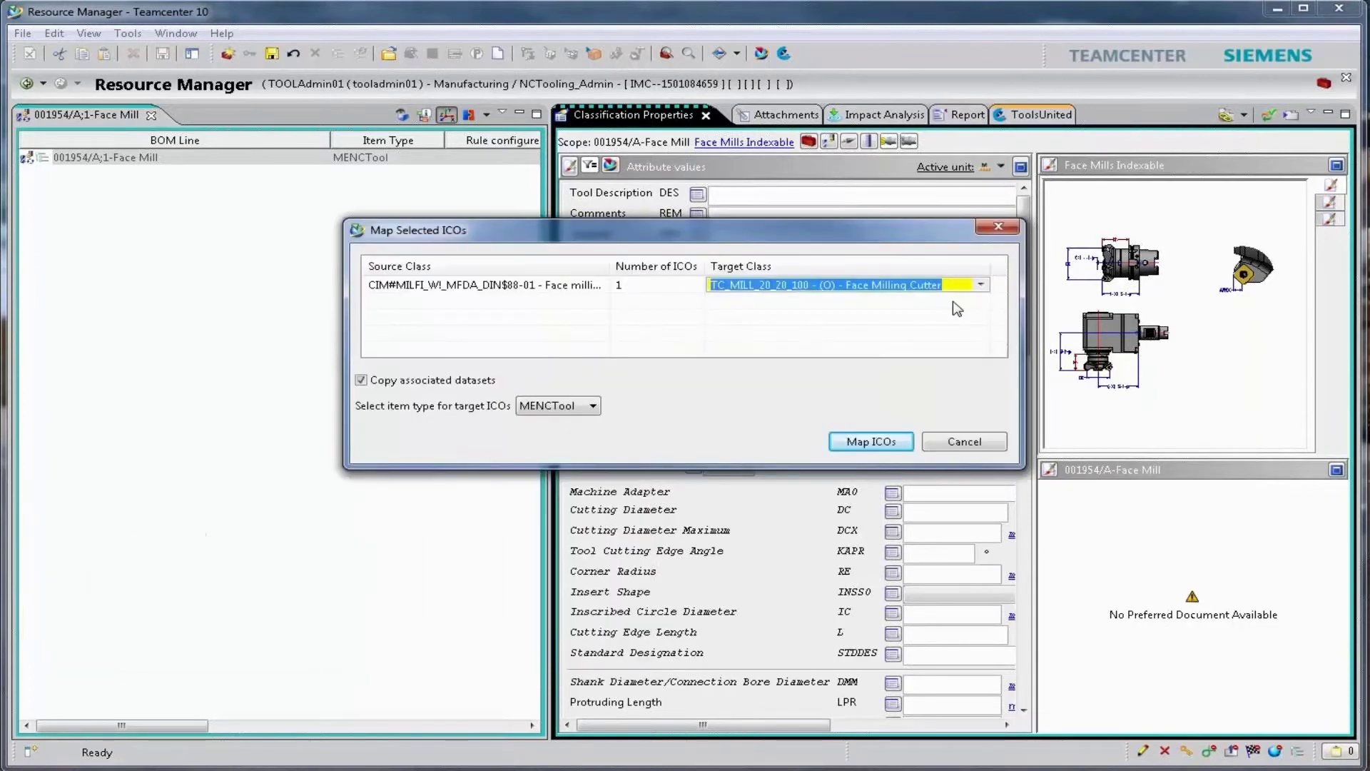
left_click(892, 446)
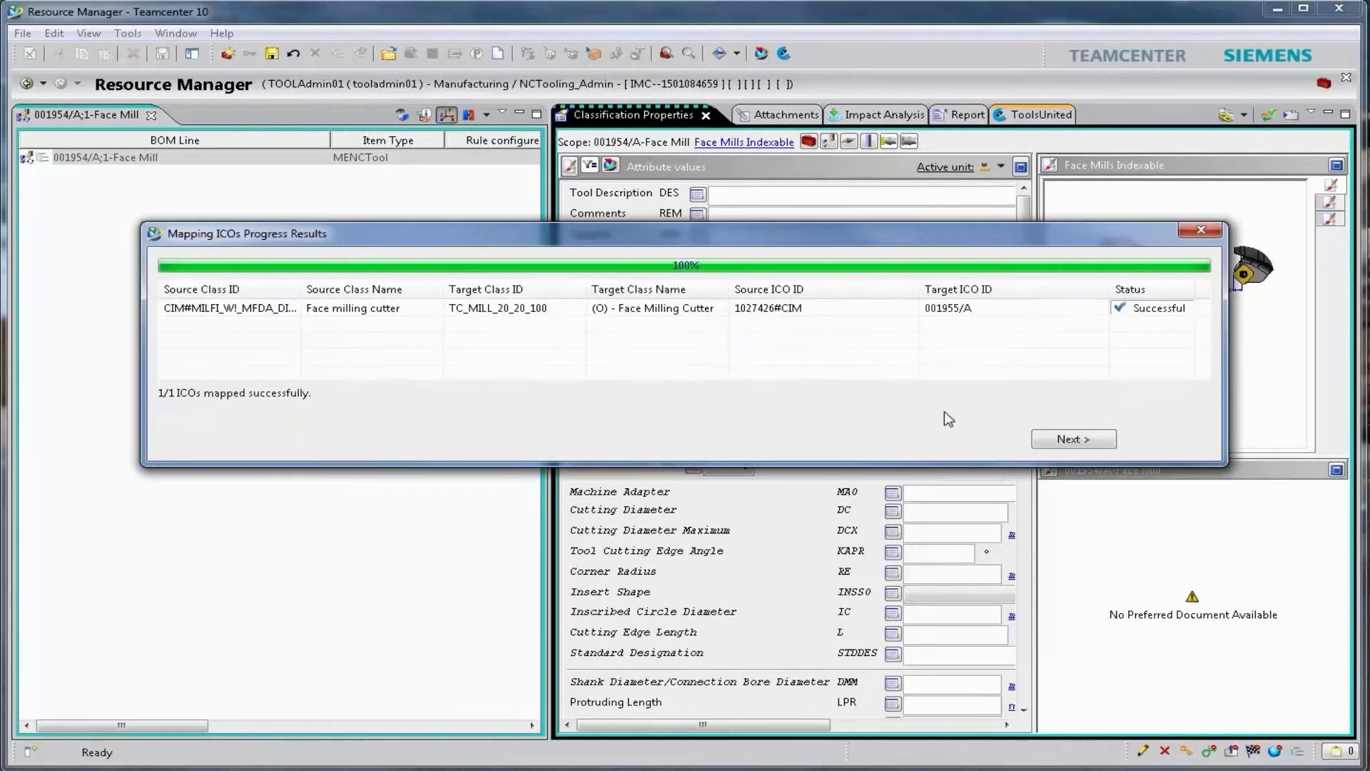
left_click(1075, 441)
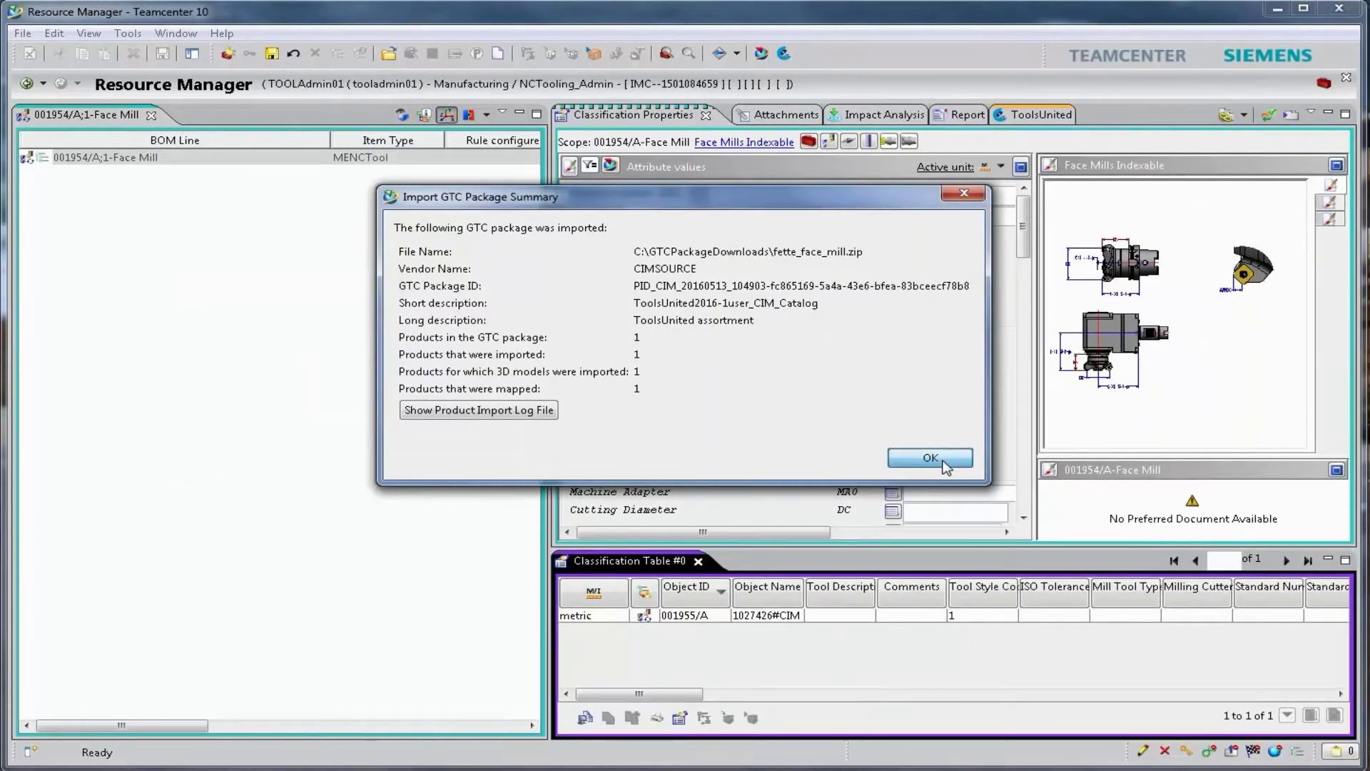
left_click(946, 465)
Step: Select cutter 001955/A, enlarge and rotate its 3D model, then reselect the 001954/A Face Mill line
left_click(731, 618)
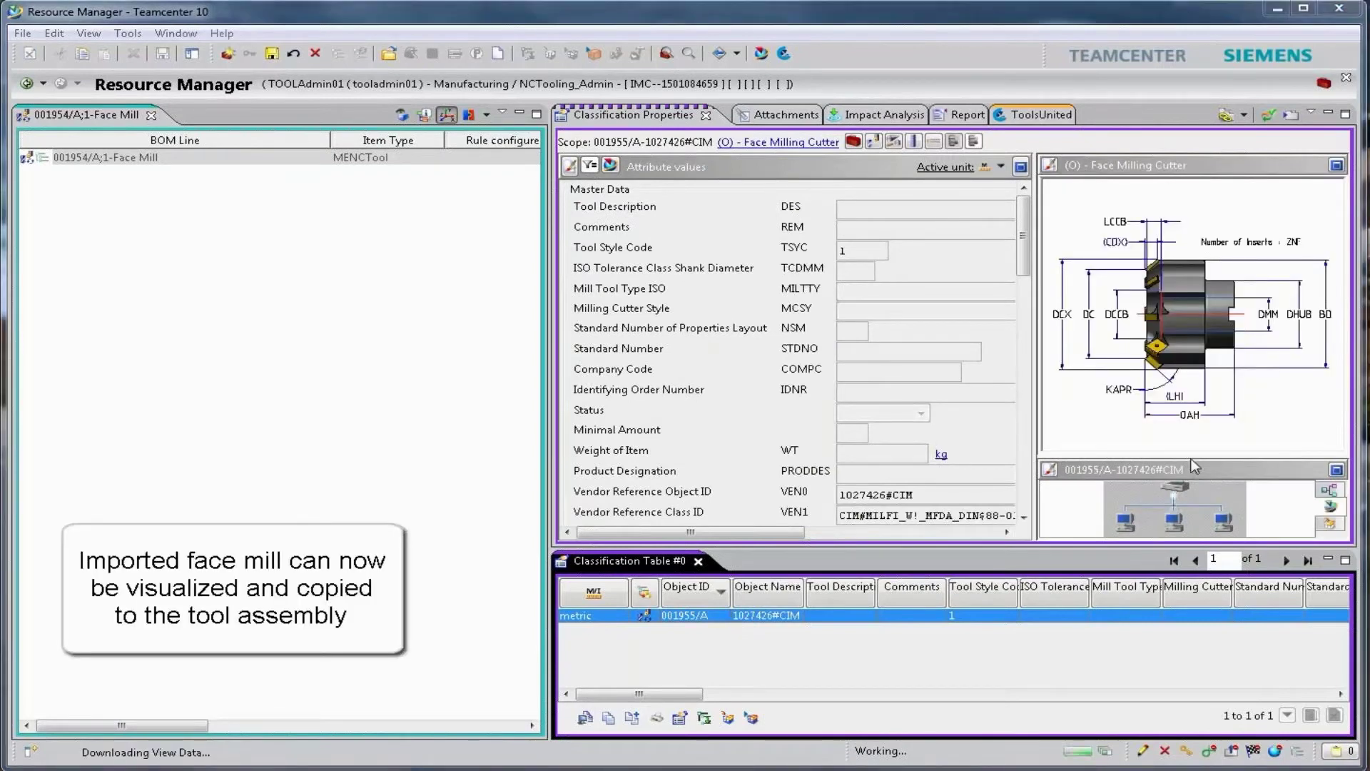
left_click_drag(1192, 459, 1190, 330)
left_click_drag(1191, 482, 1235, 511)
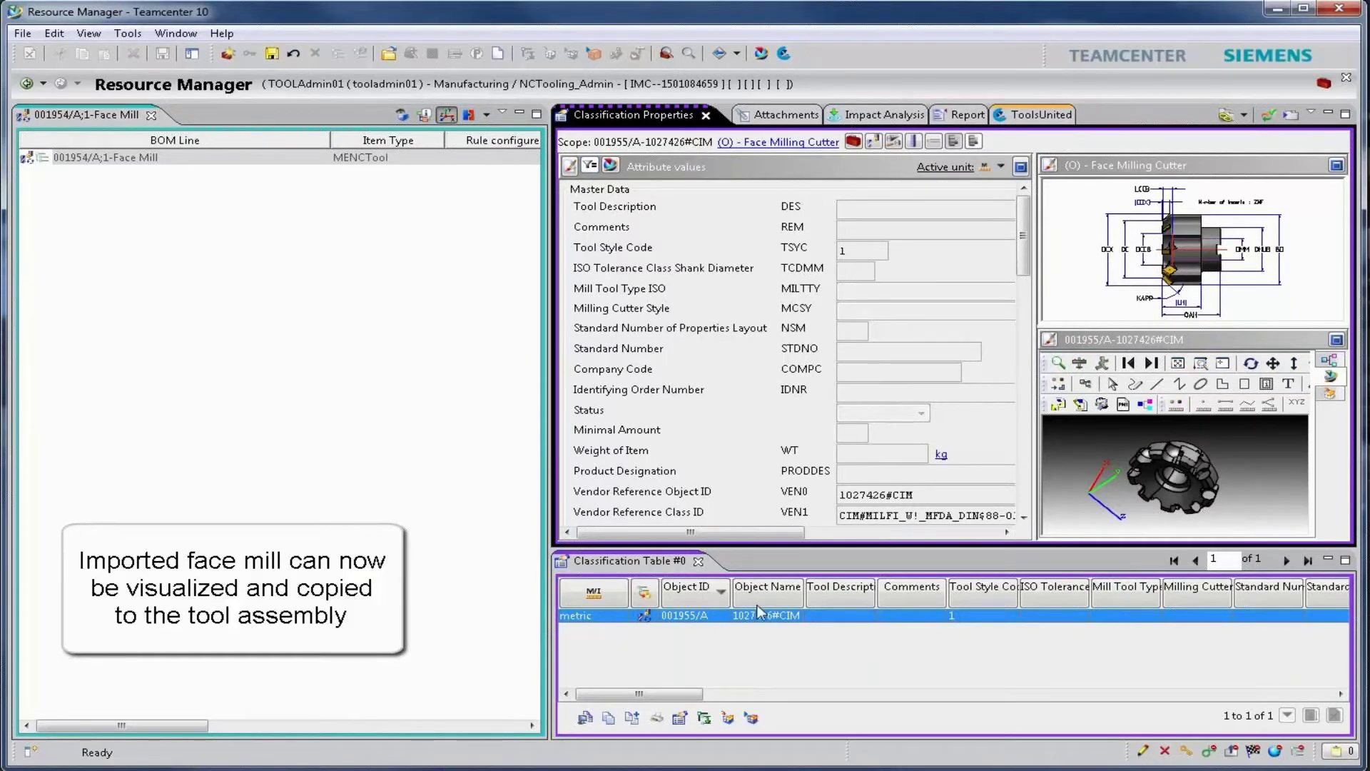
left_click(743, 625)
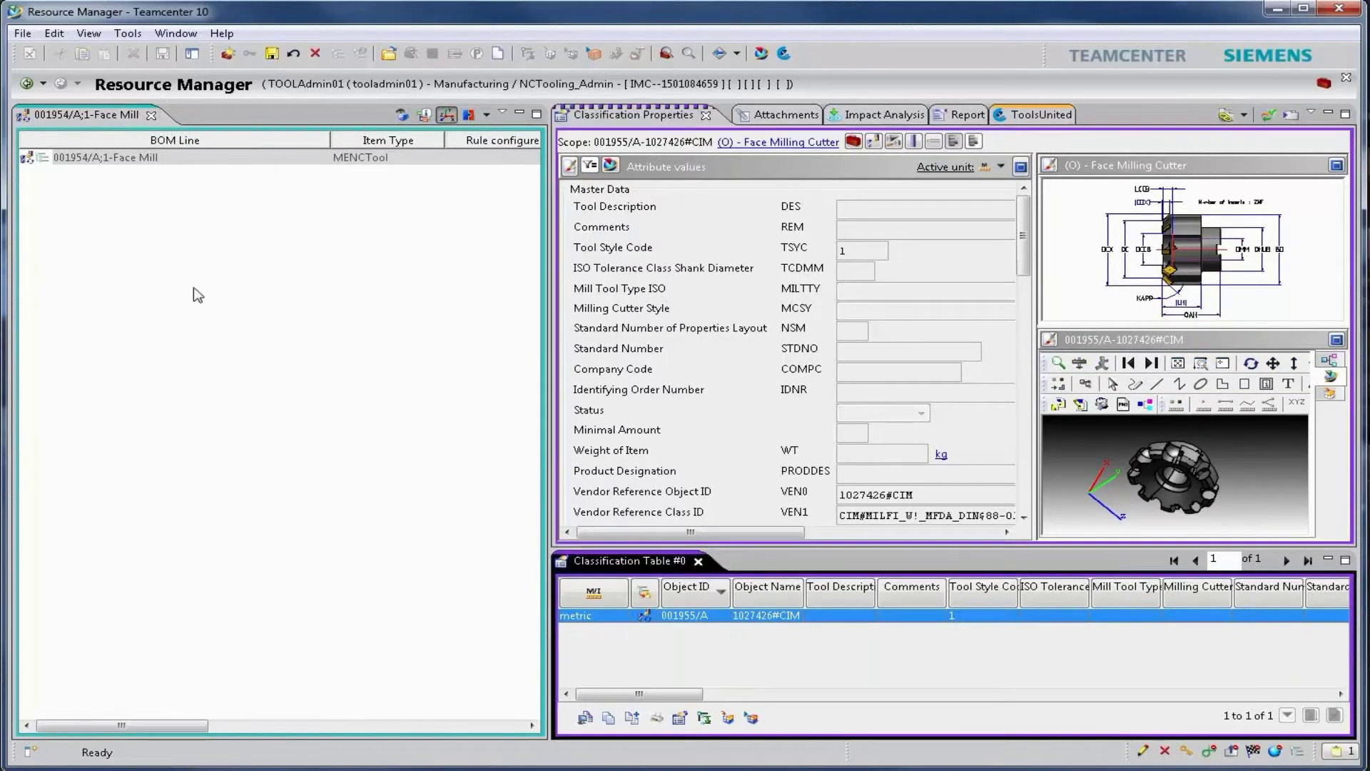
left_click(85, 161)
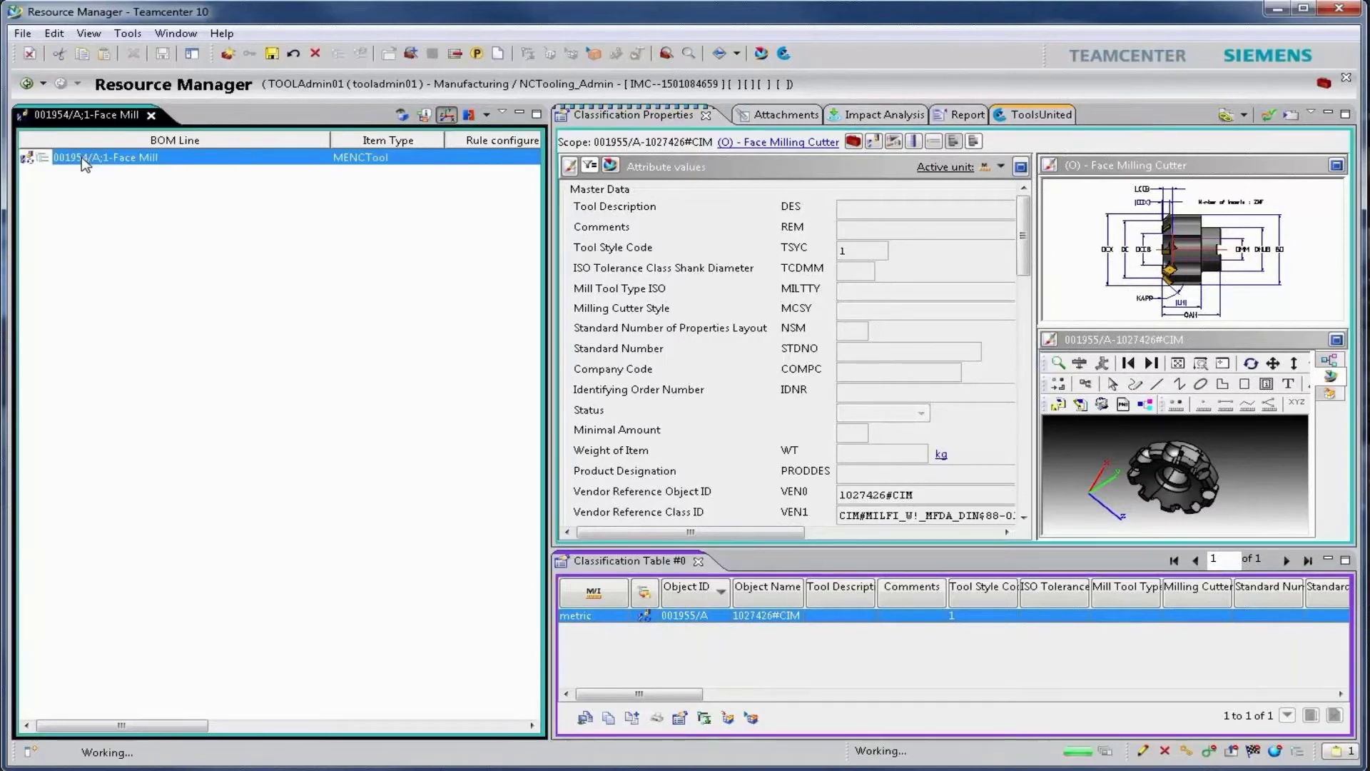
Step: Paste cutter 001955/A into the Face Mill assembly and expand it to show its interface points
right_click(84, 163)
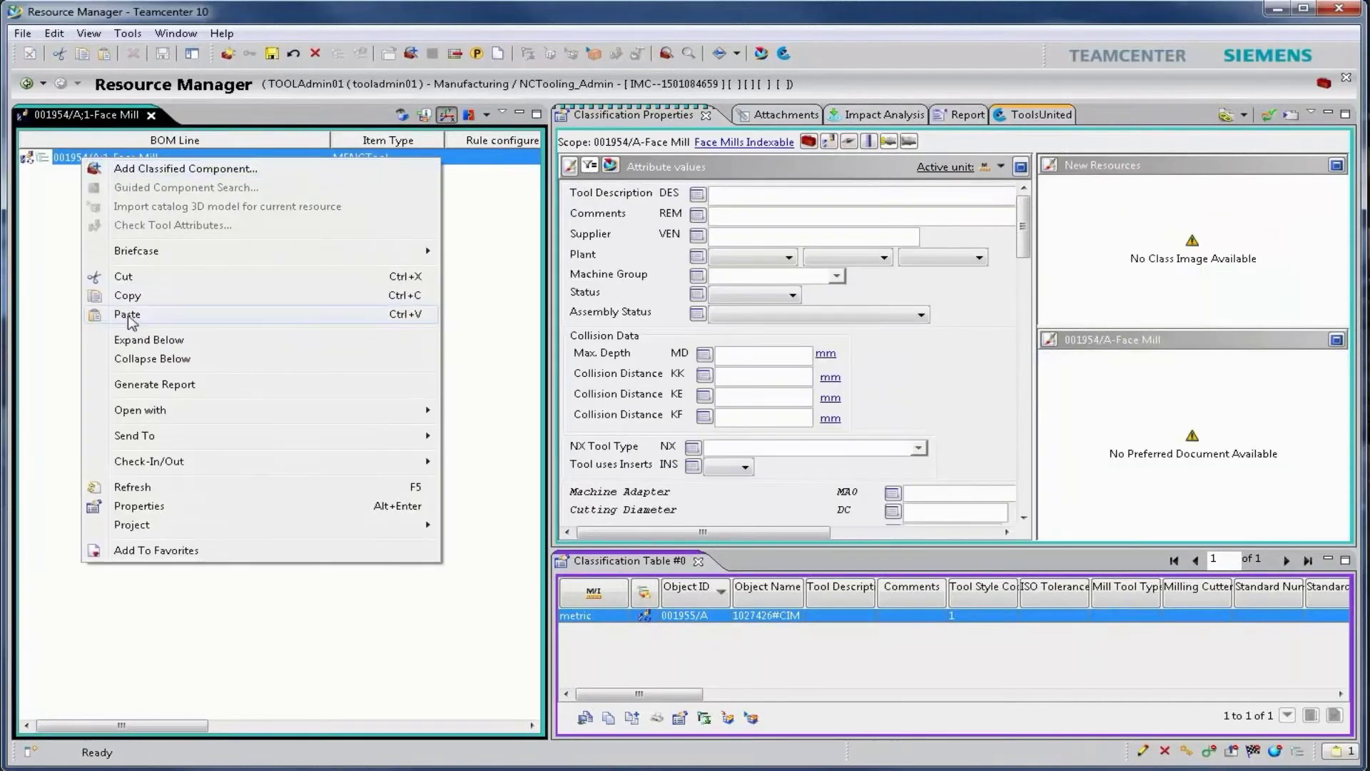
left_click(129, 315)
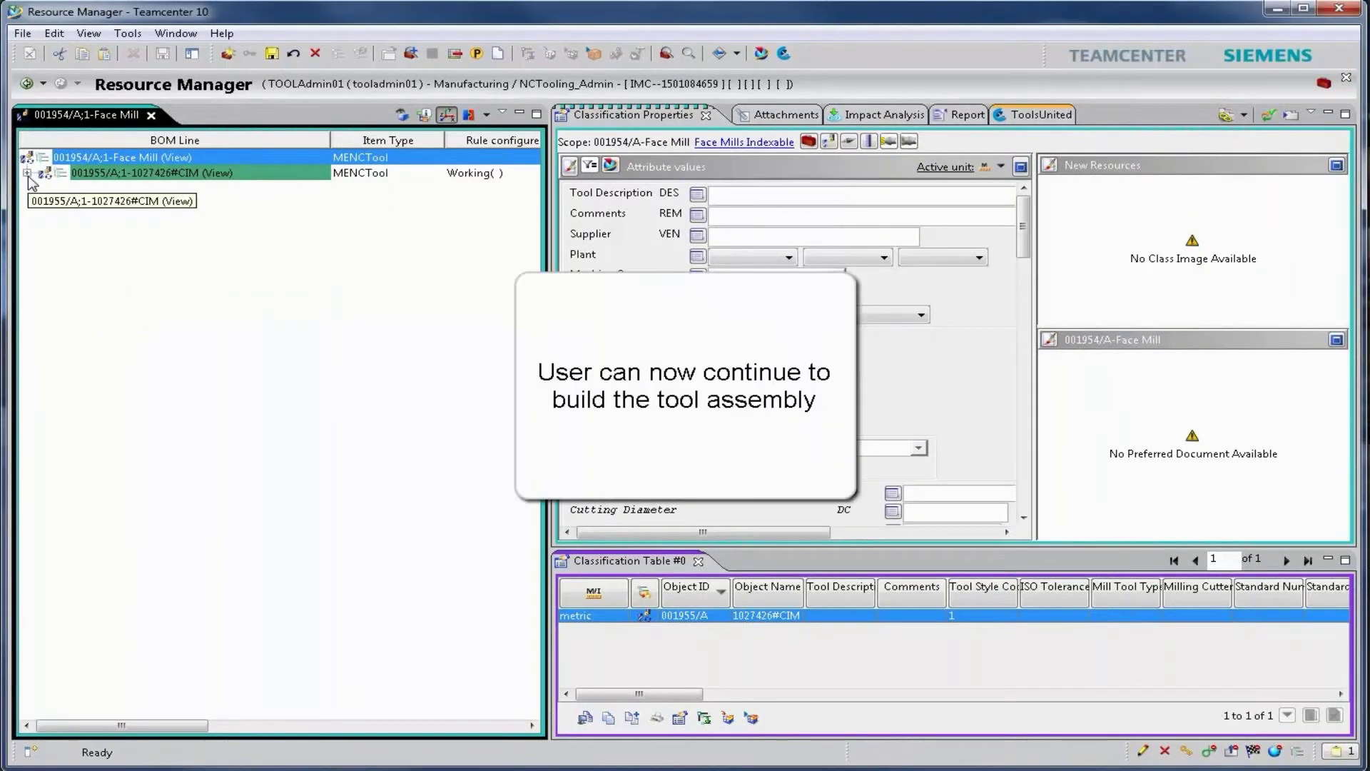
left_click(27, 174)
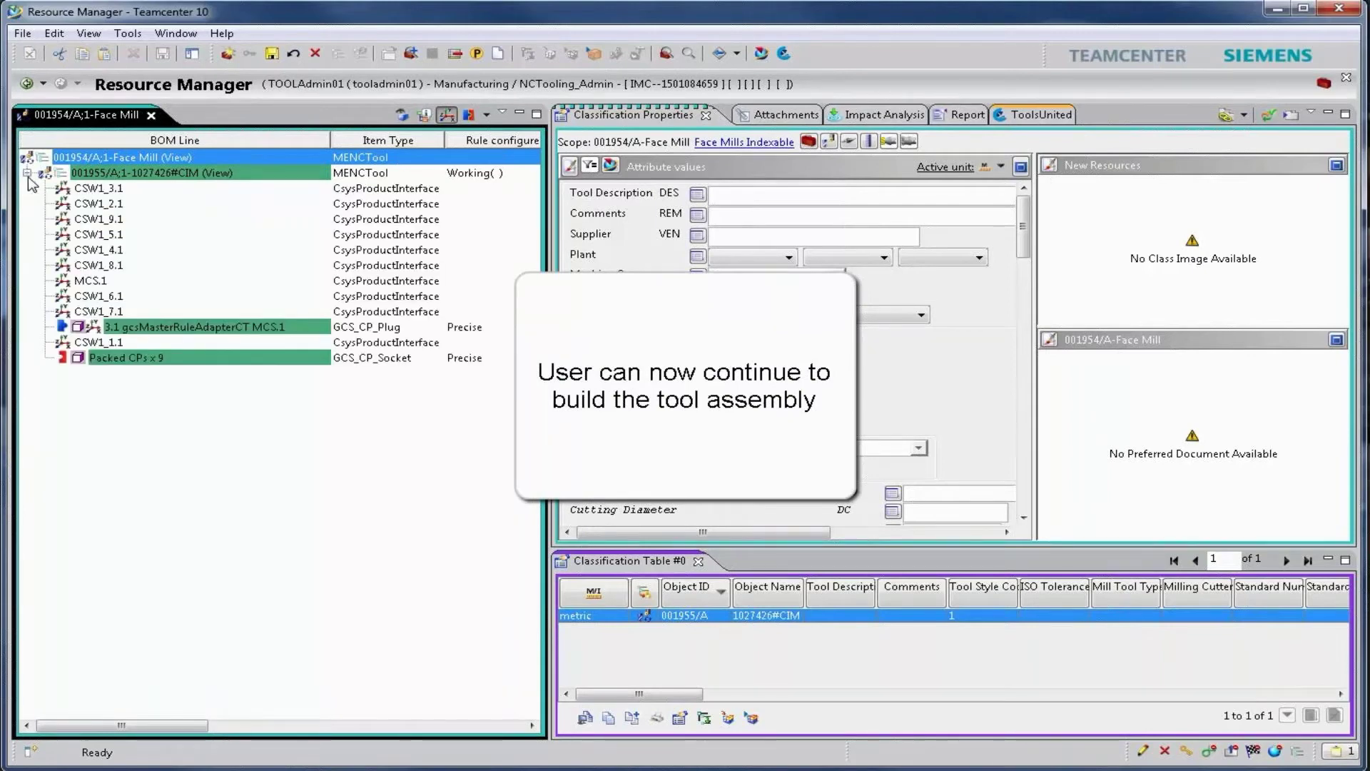
Step: Start a Guided Component Search from the cutter's gcsMasterRuleAdapterCT MCS.1 adapter interface
left_click(129, 328)
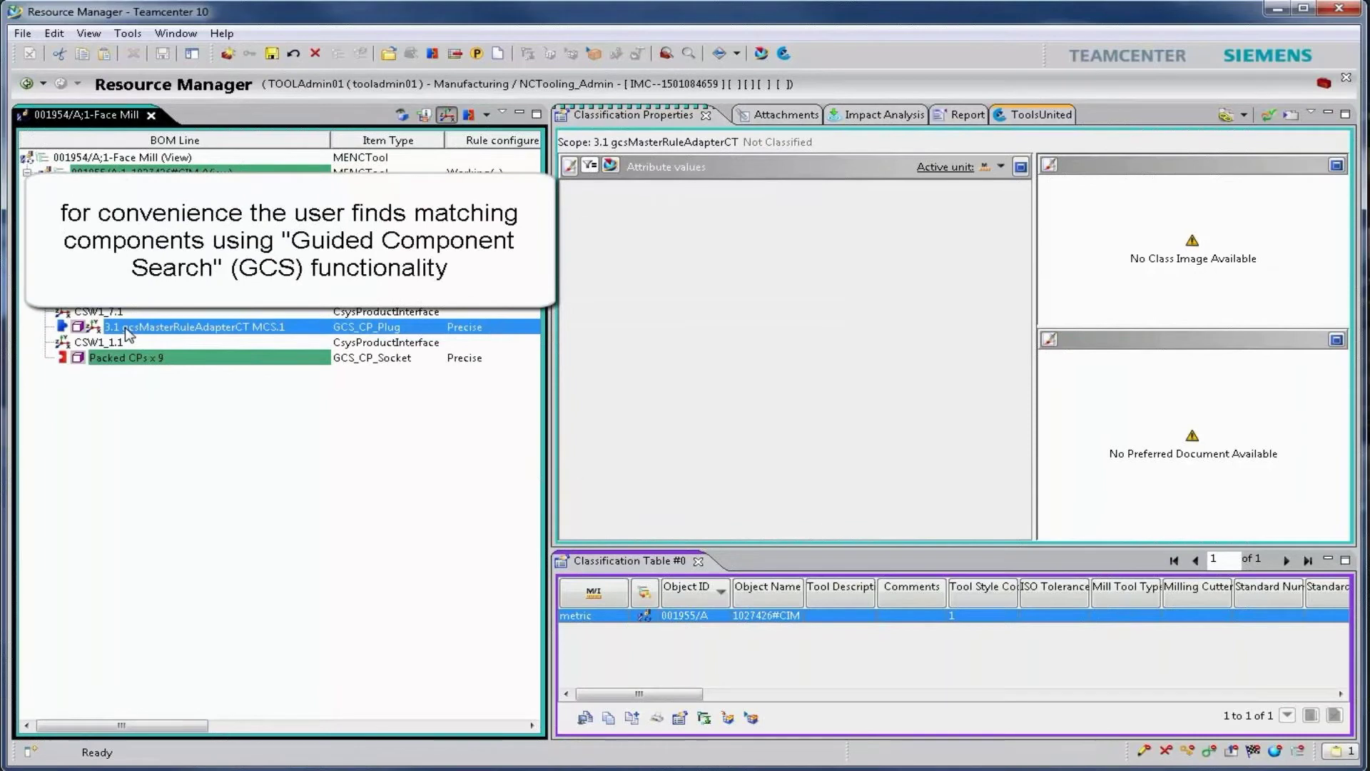
right_click(130, 333)
left_click(163, 363)
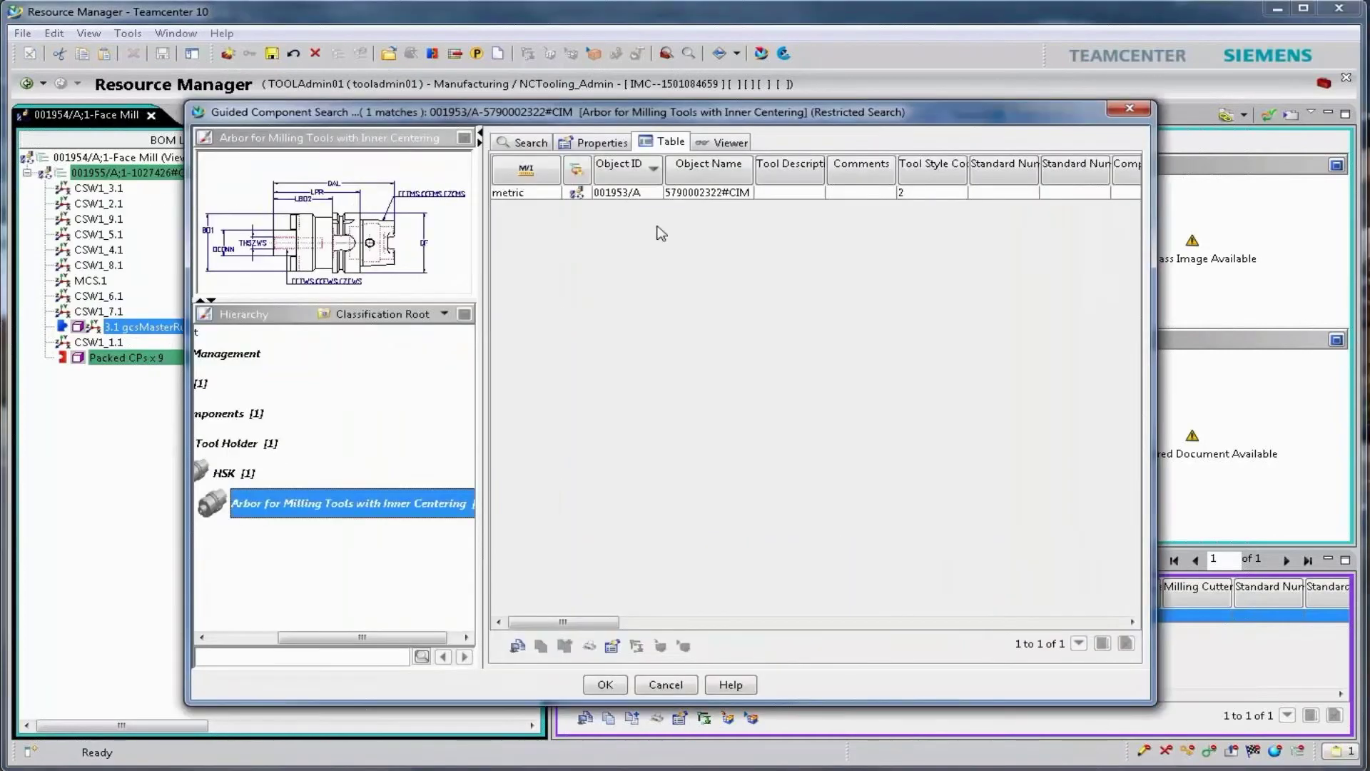
Step: Preview the found HSK arbor 001953/A in 3D and add it to the Face Mill assembly
left_click(722, 145)
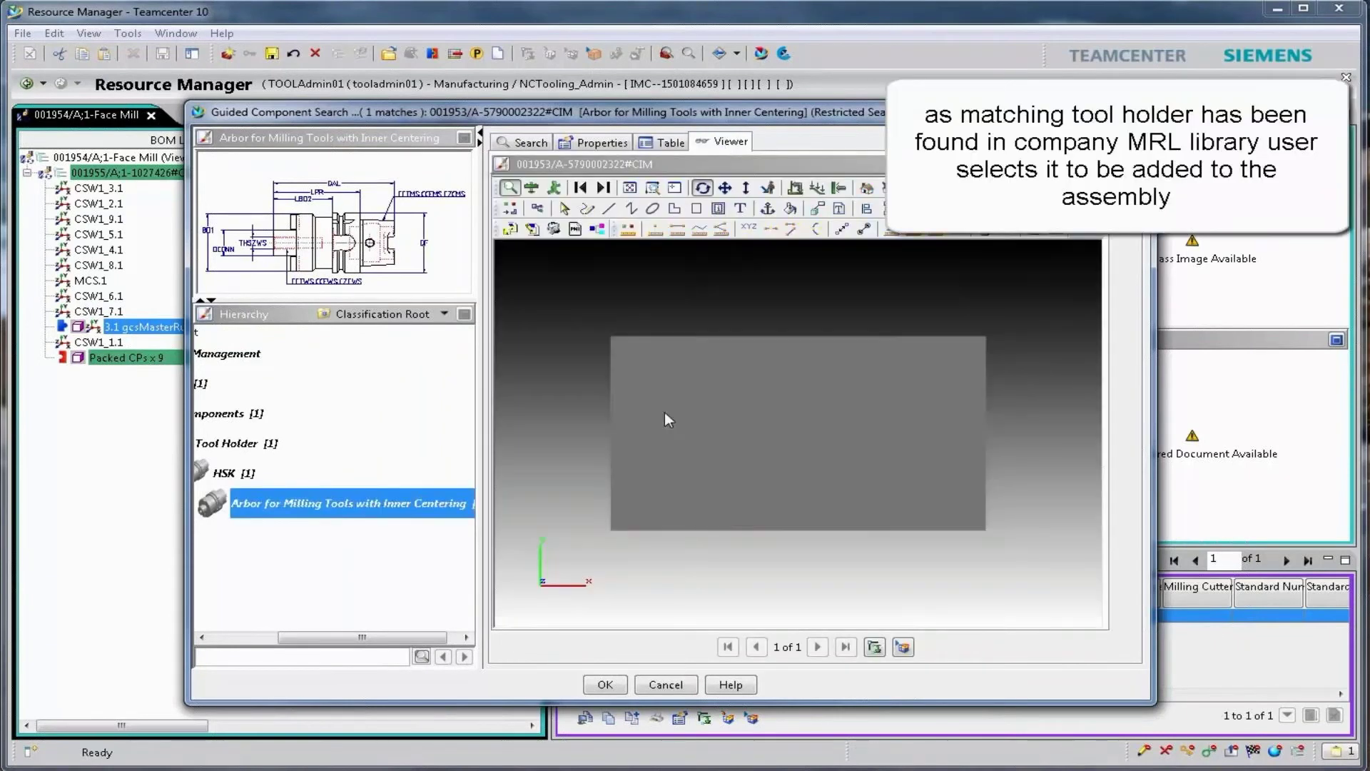
left_click(603, 686)
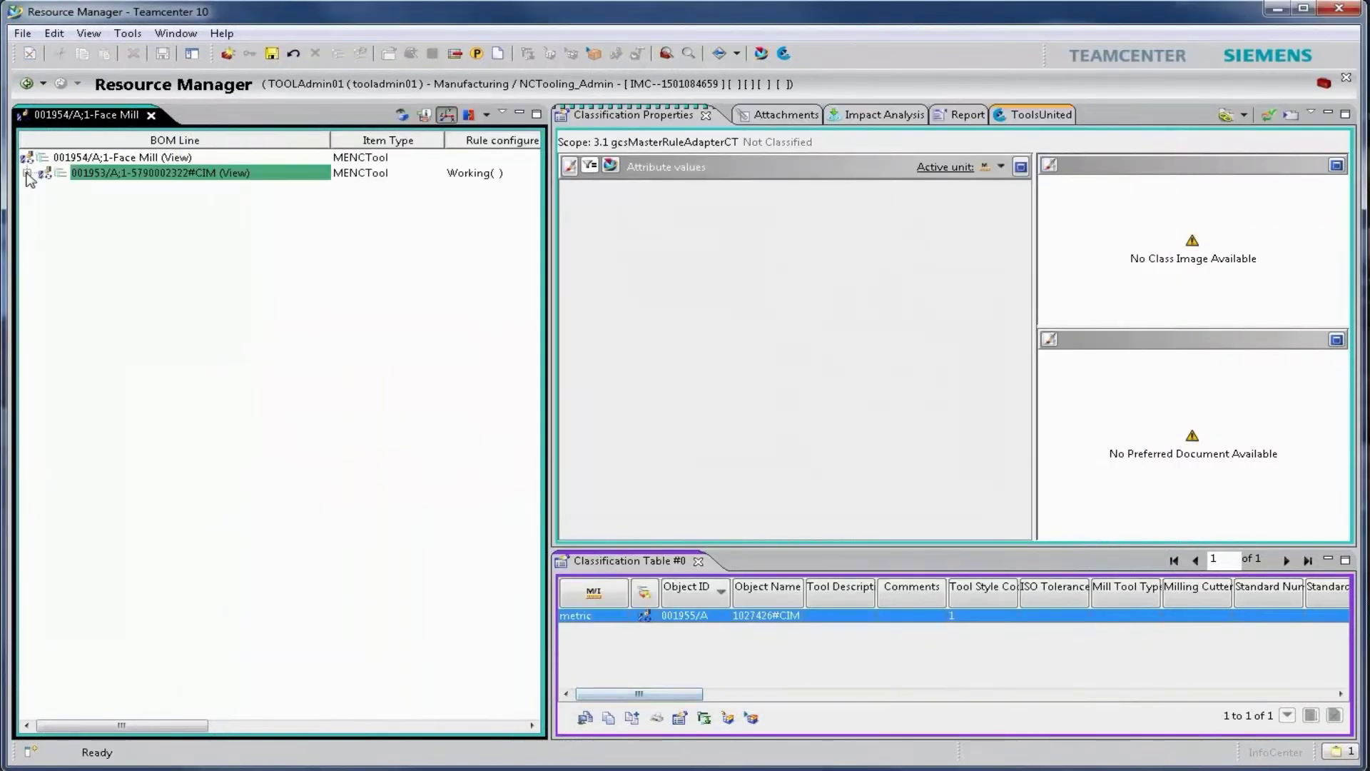
Step: Search for inserts matching the cutter's nine packed insert pockets (Packed CPs x 9)
left_click(26, 173)
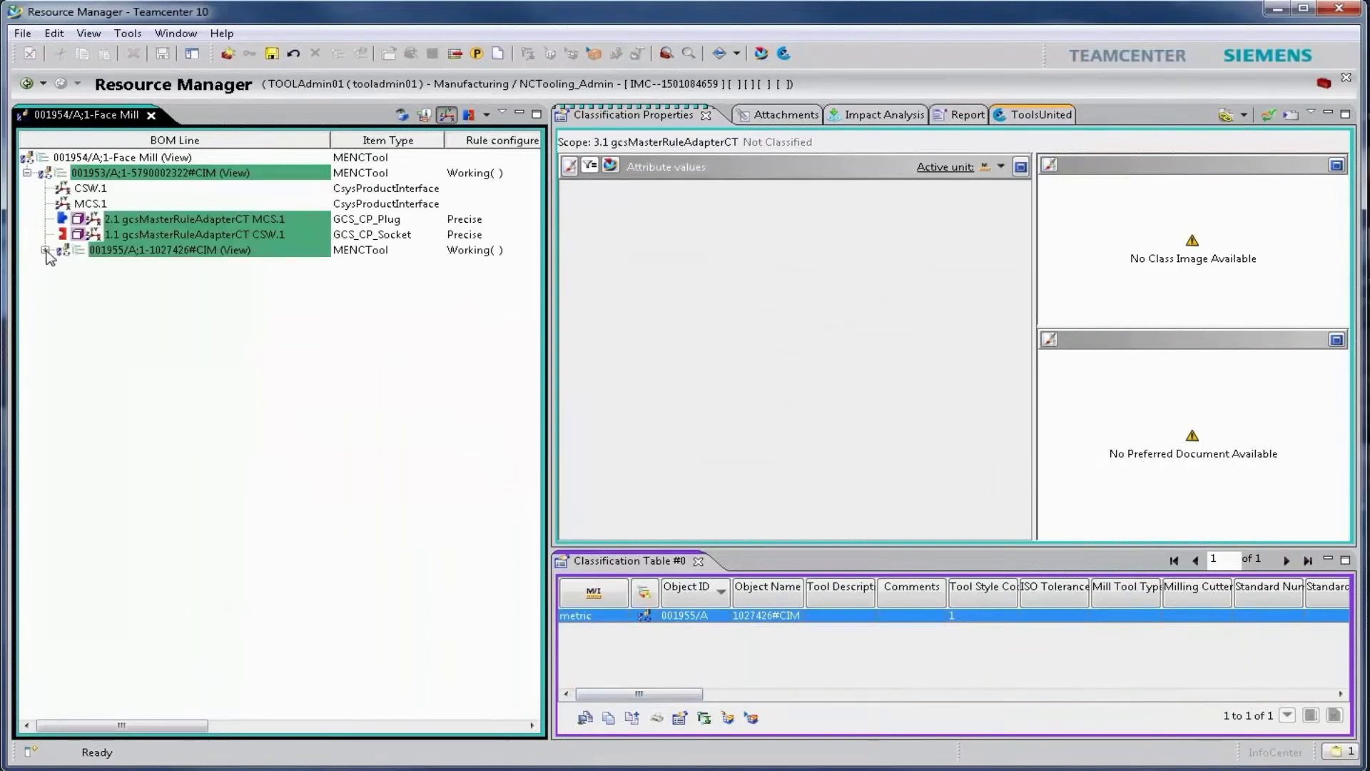
left_click(45, 251)
left_click(158, 441)
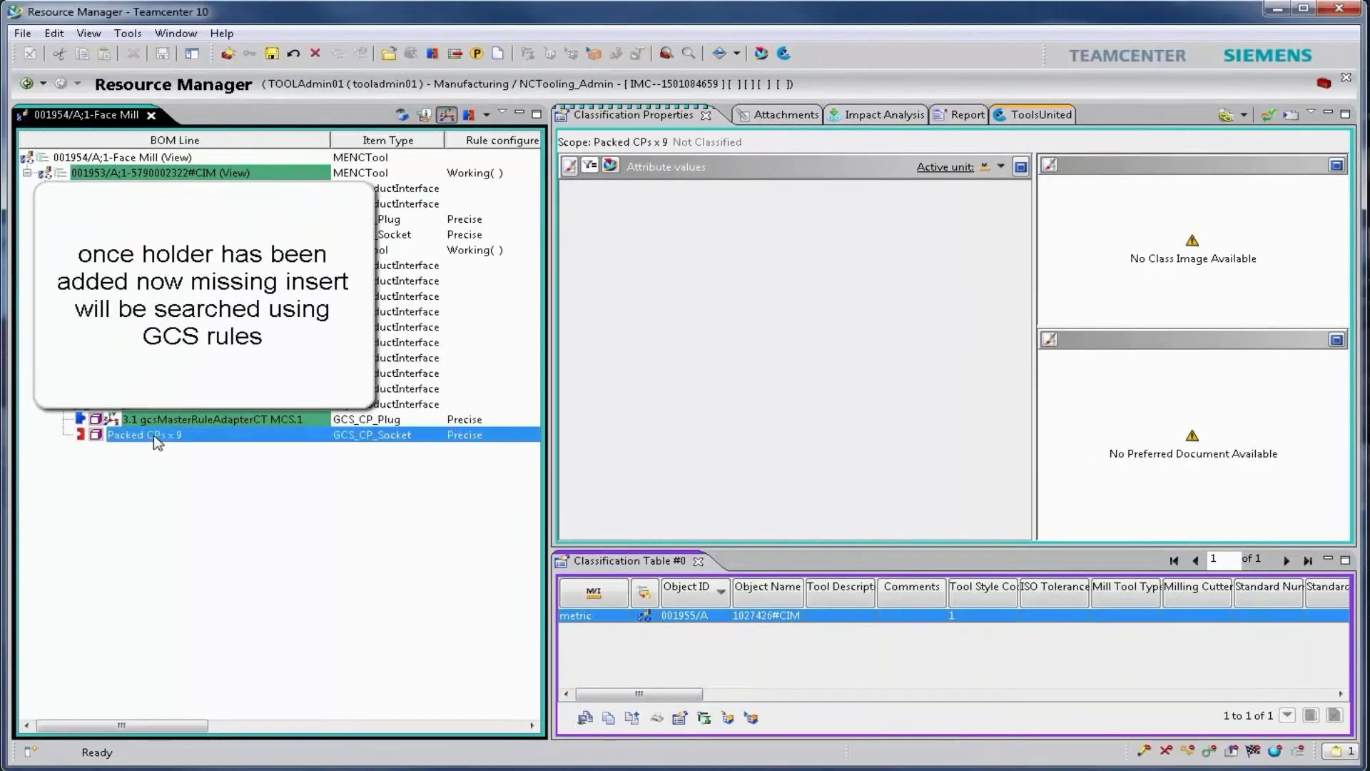
right_click(154, 437)
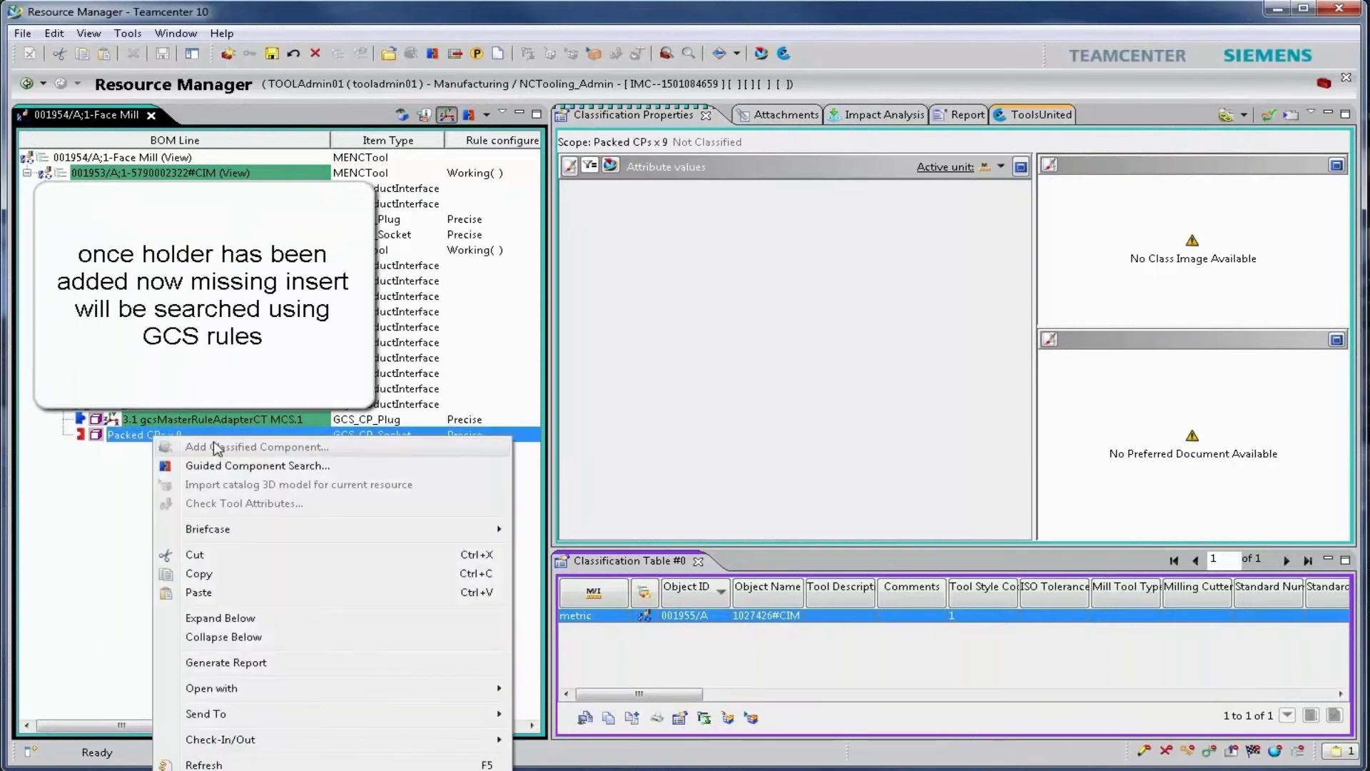
left_click(219, 467)
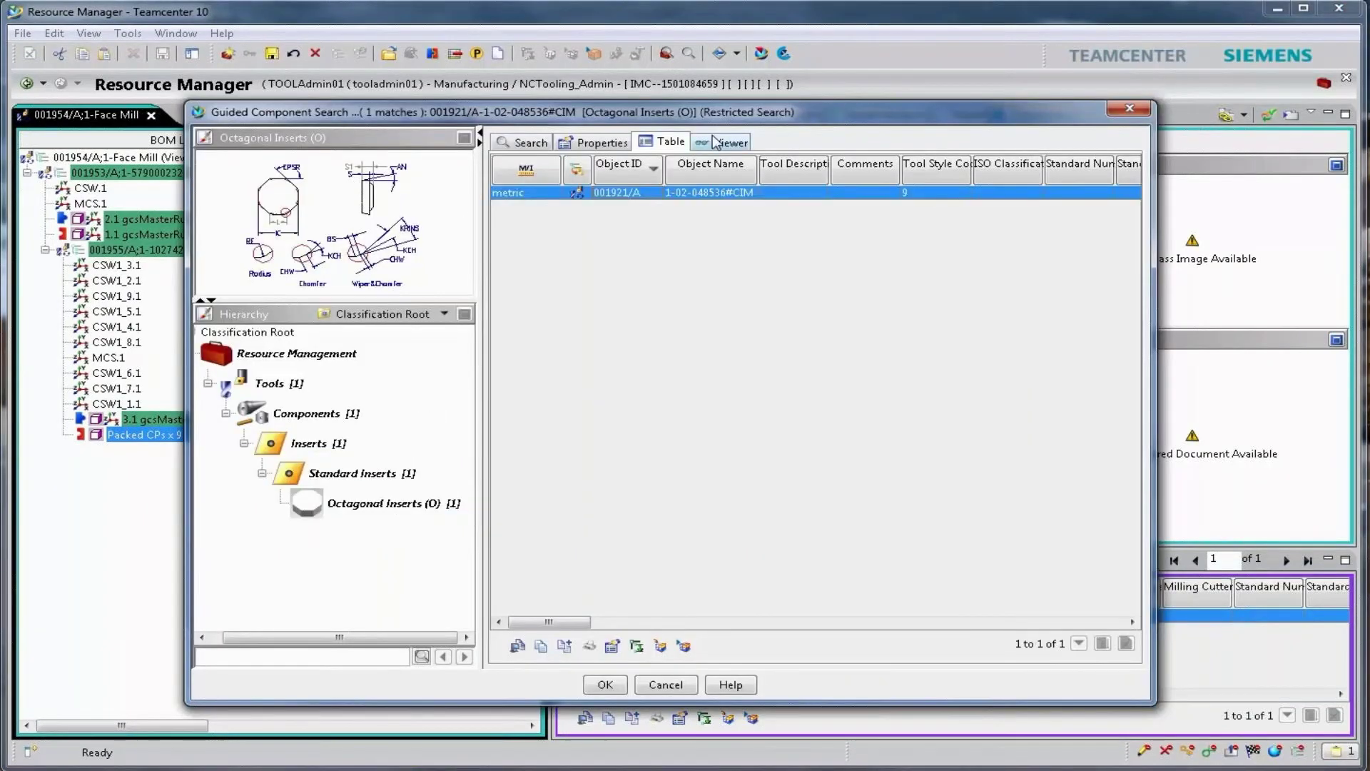
Step: Preview octagonal insert 001921/A in 3D and add it to all nine pockets
left_click(721, 143)
left_click_drag(714, 400, 613, 421)
left_click(605, 685)
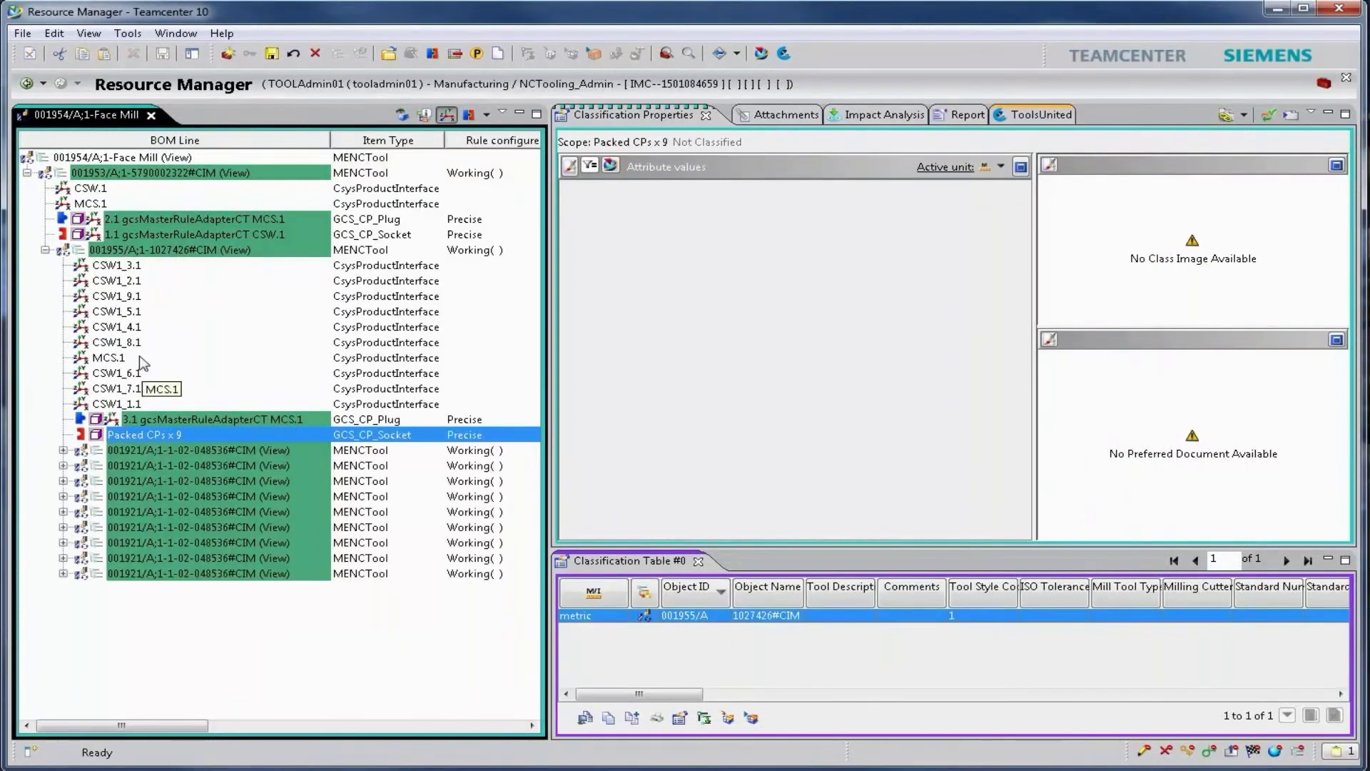
Step: Show the whole face mill in the 3D Graphics view and make the first 001921/A insert the propagation point
left_click(79, 158)
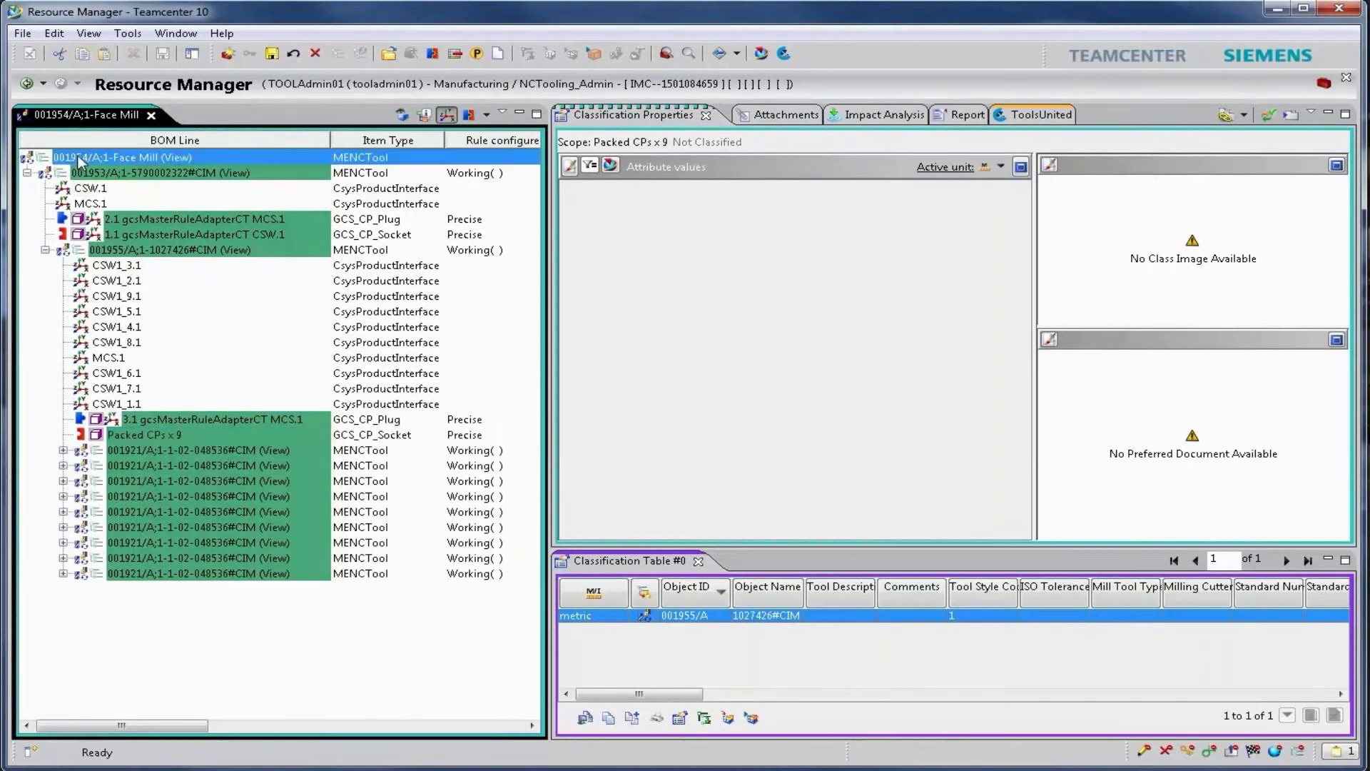
left_click(403, 116)
left_click(25, 157)
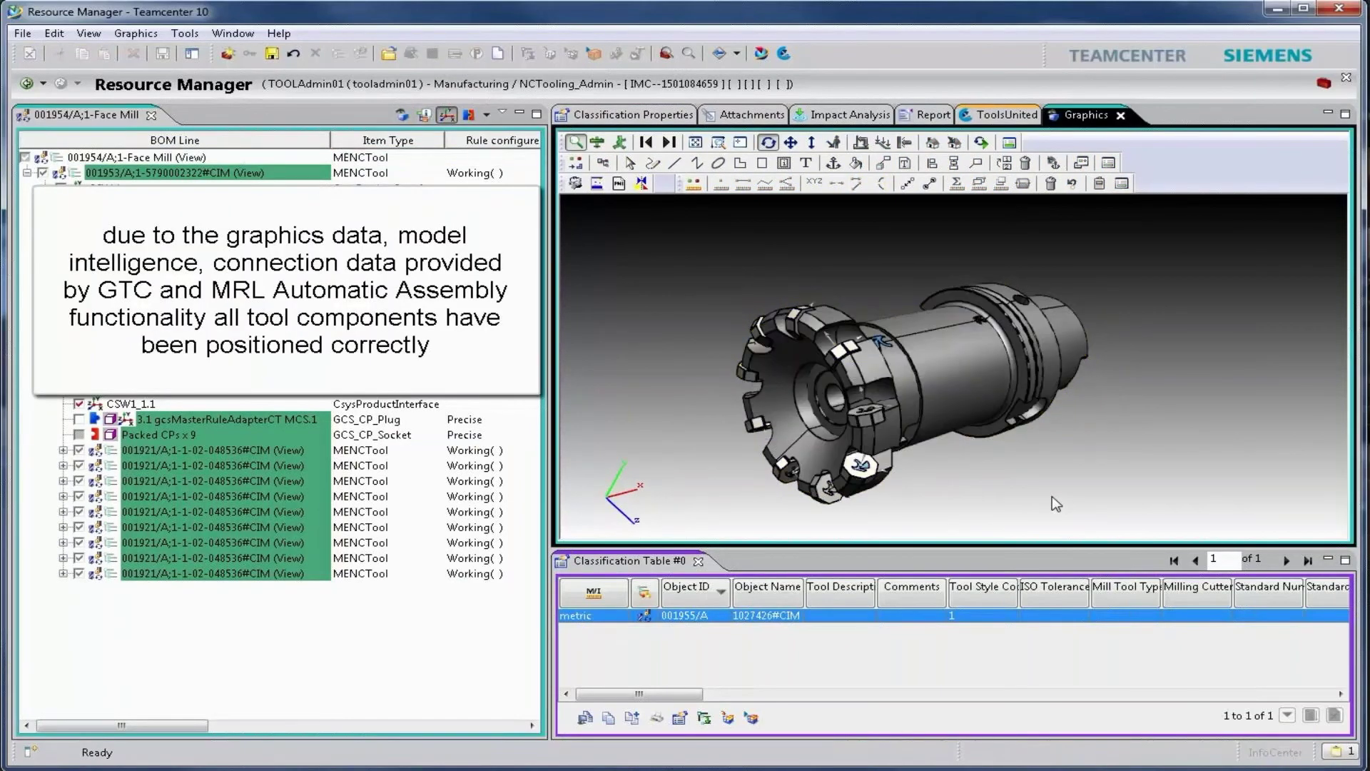
left_click(699, 561)
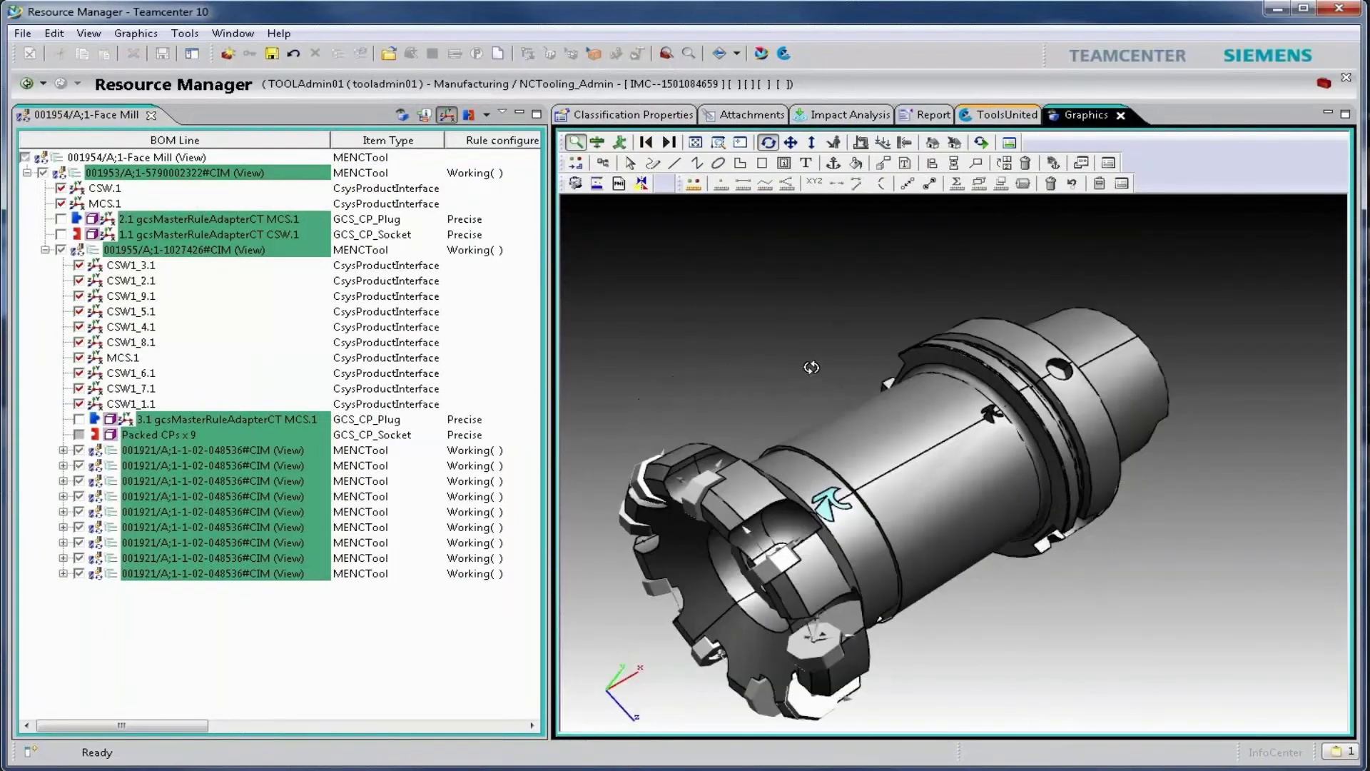
left_click(182, 453)
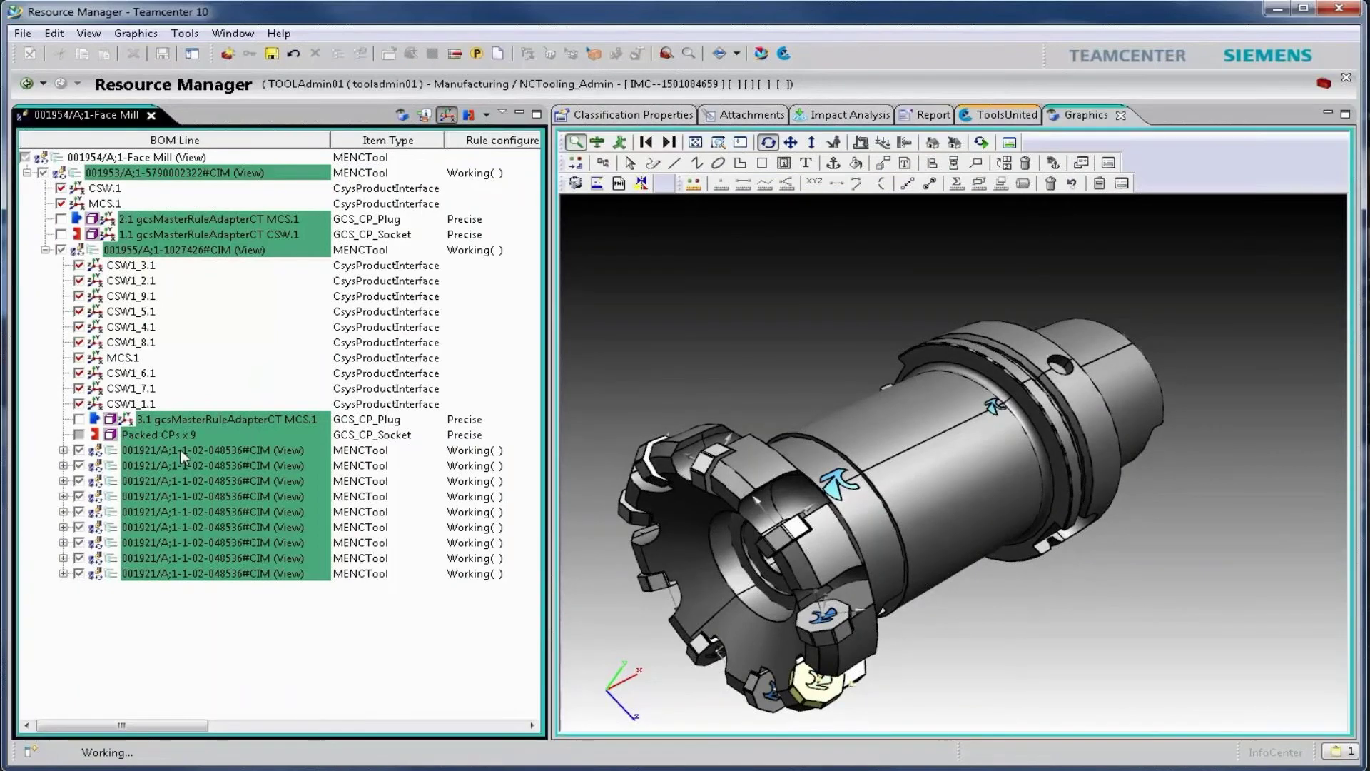
left_click(477, 54)
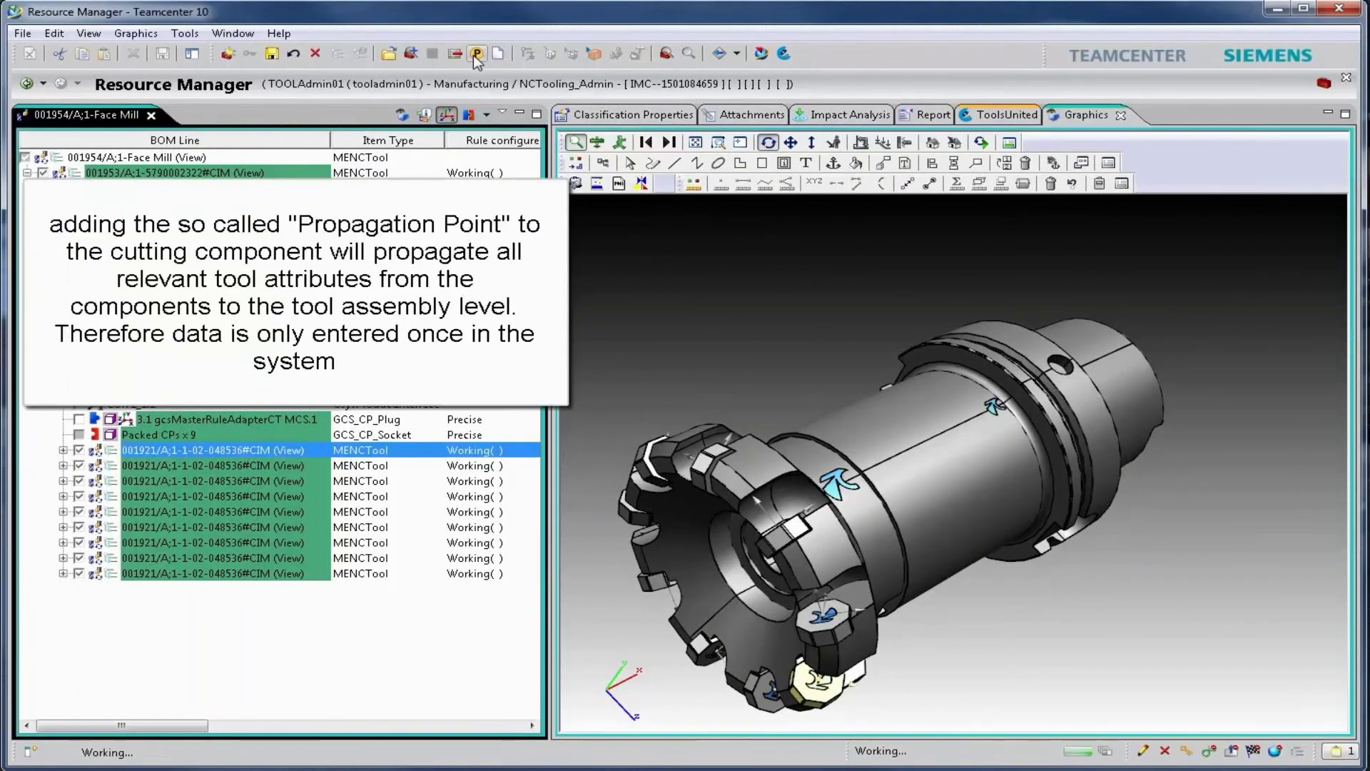
Step: In the Face Mill's classification properties, propagate cutting data (DC 100) and enter Tool Description 'Face Mill D100'
left_click(148, 158)
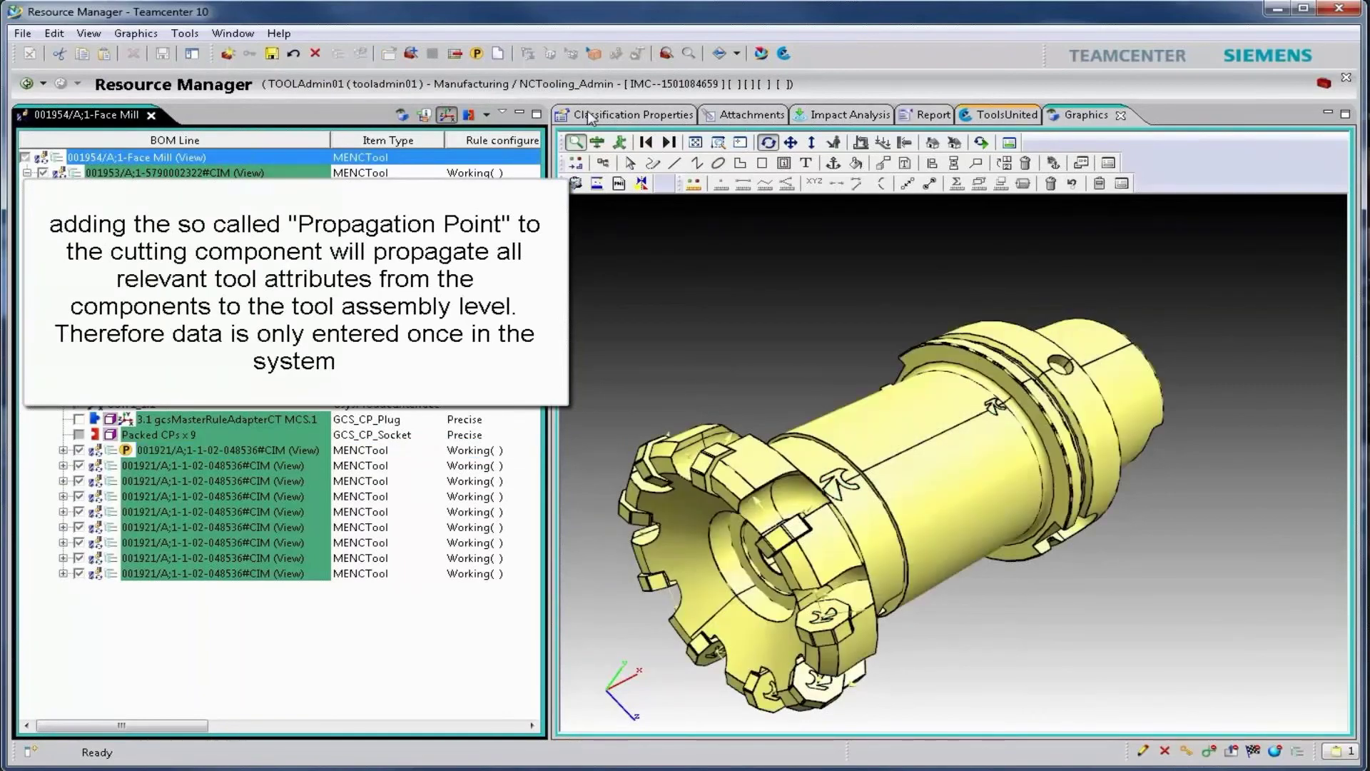
left_click(591, 116)
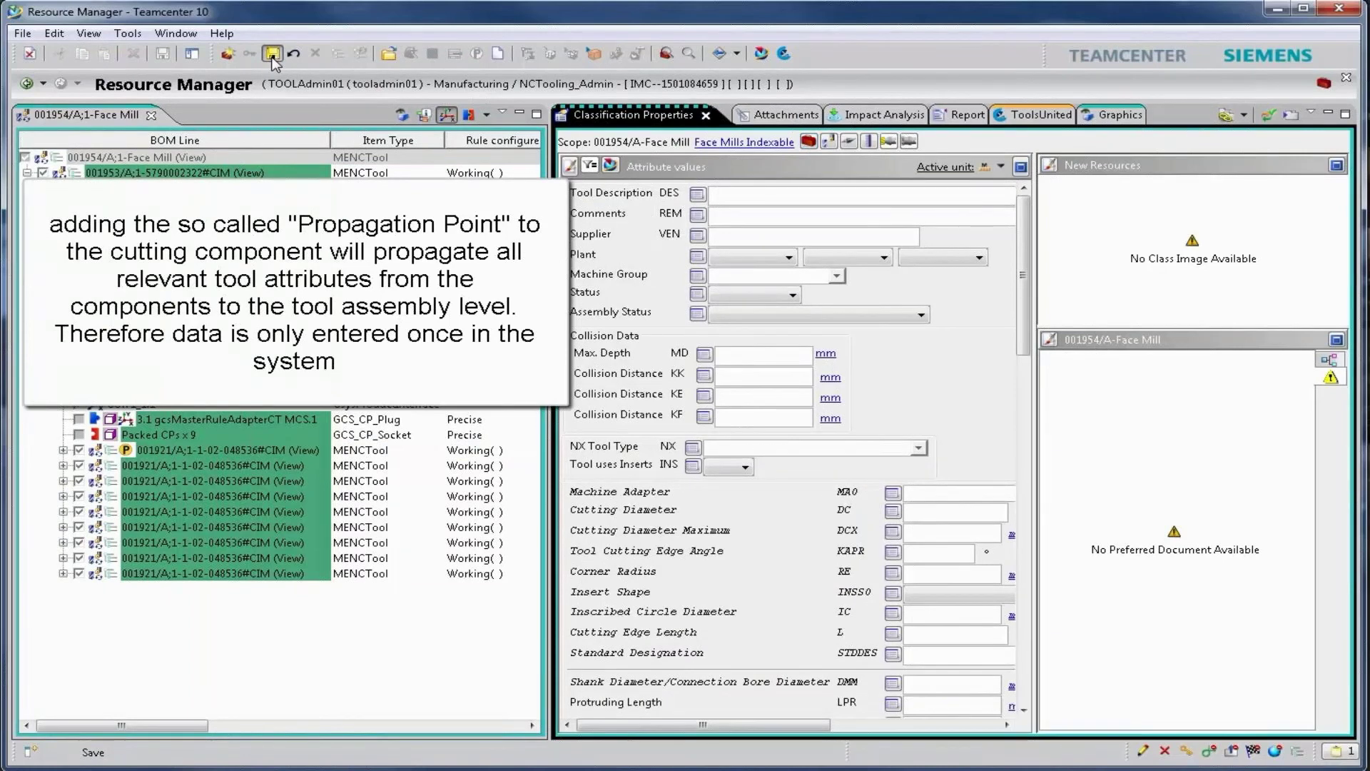
left_click(272, 57)
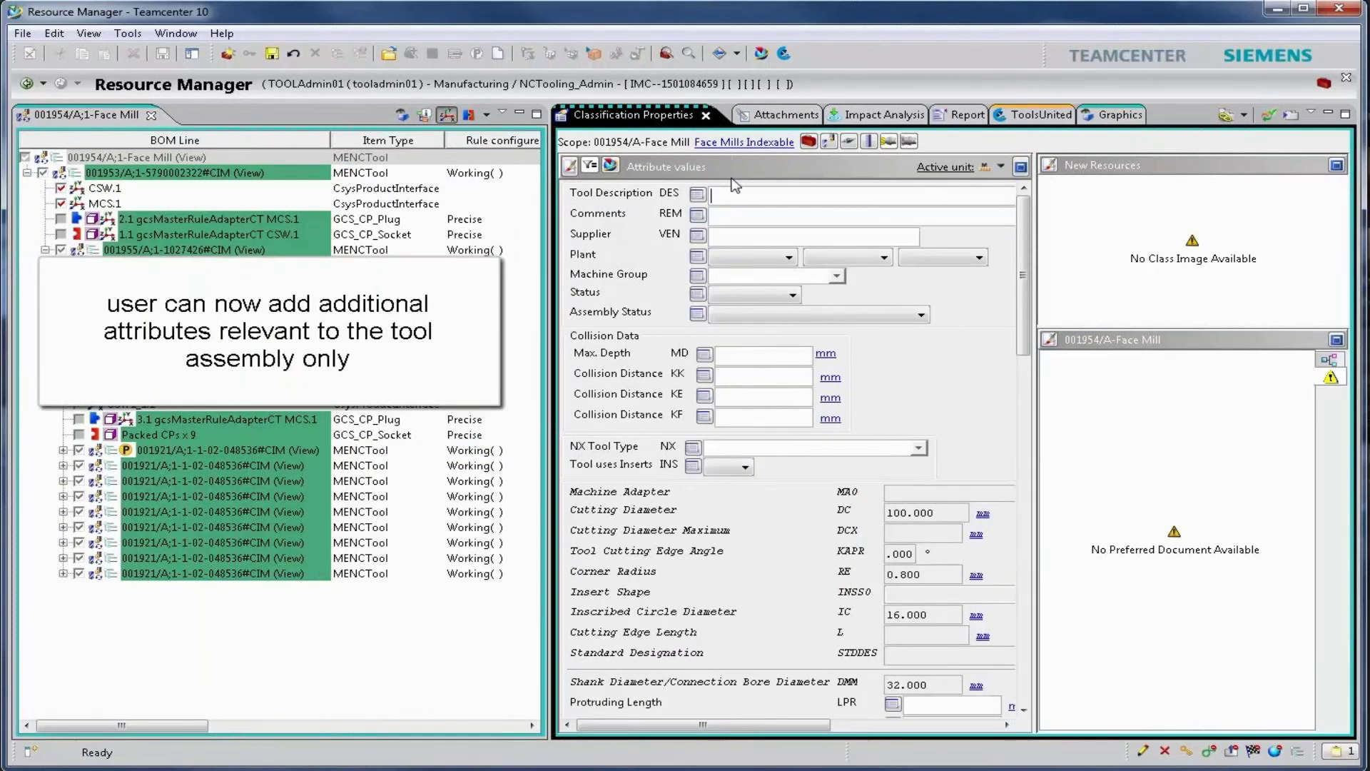
type("Face Mill D100")
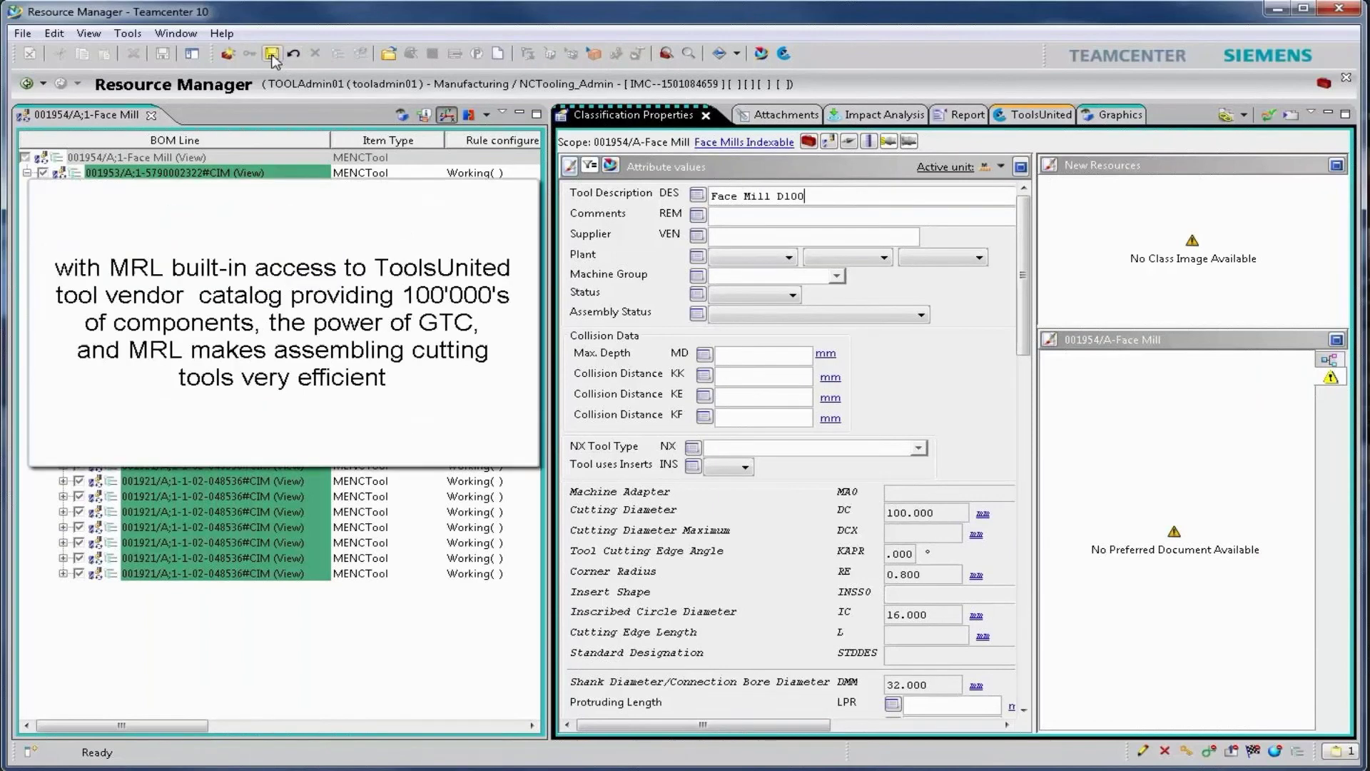
Step: Save the Face Mill D100 classification and view the finished tool assembly in 3D
left_click(273, 62)
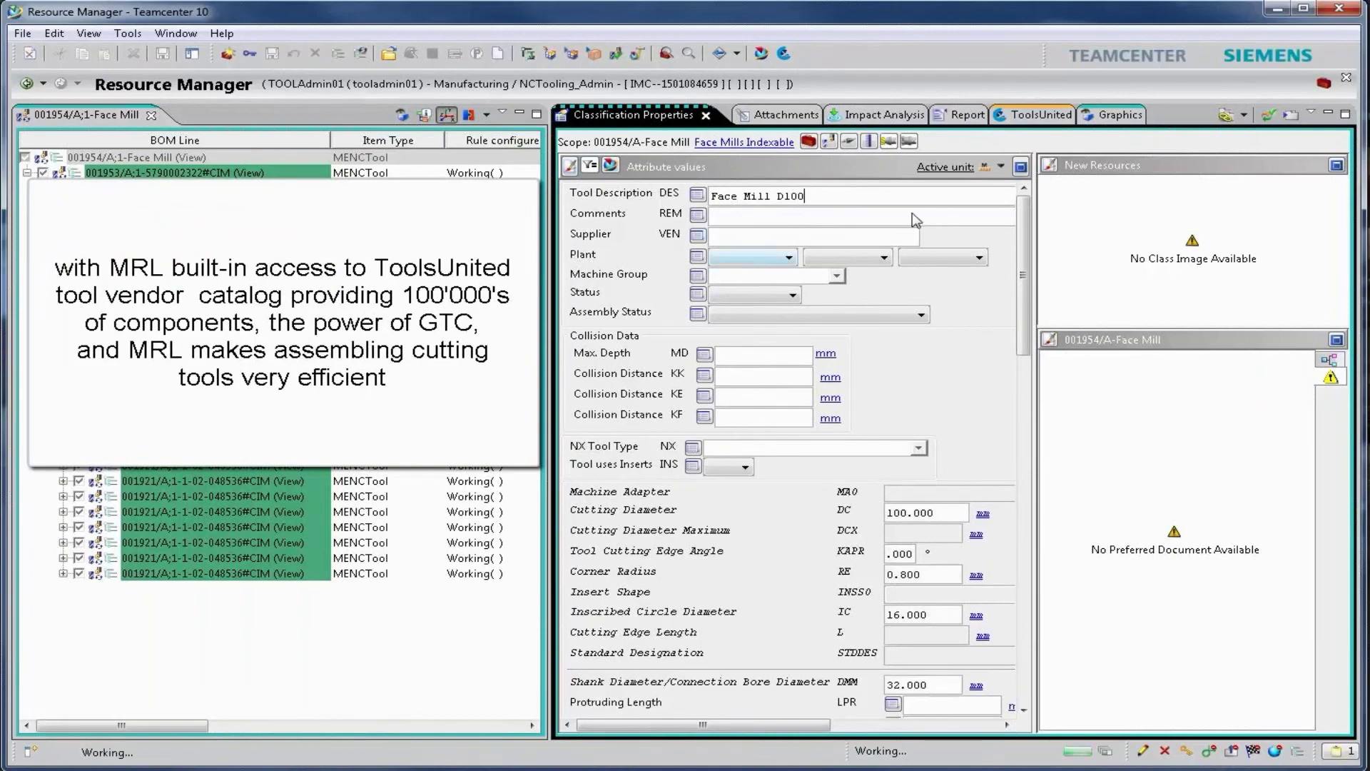
left_click(1097, 120)
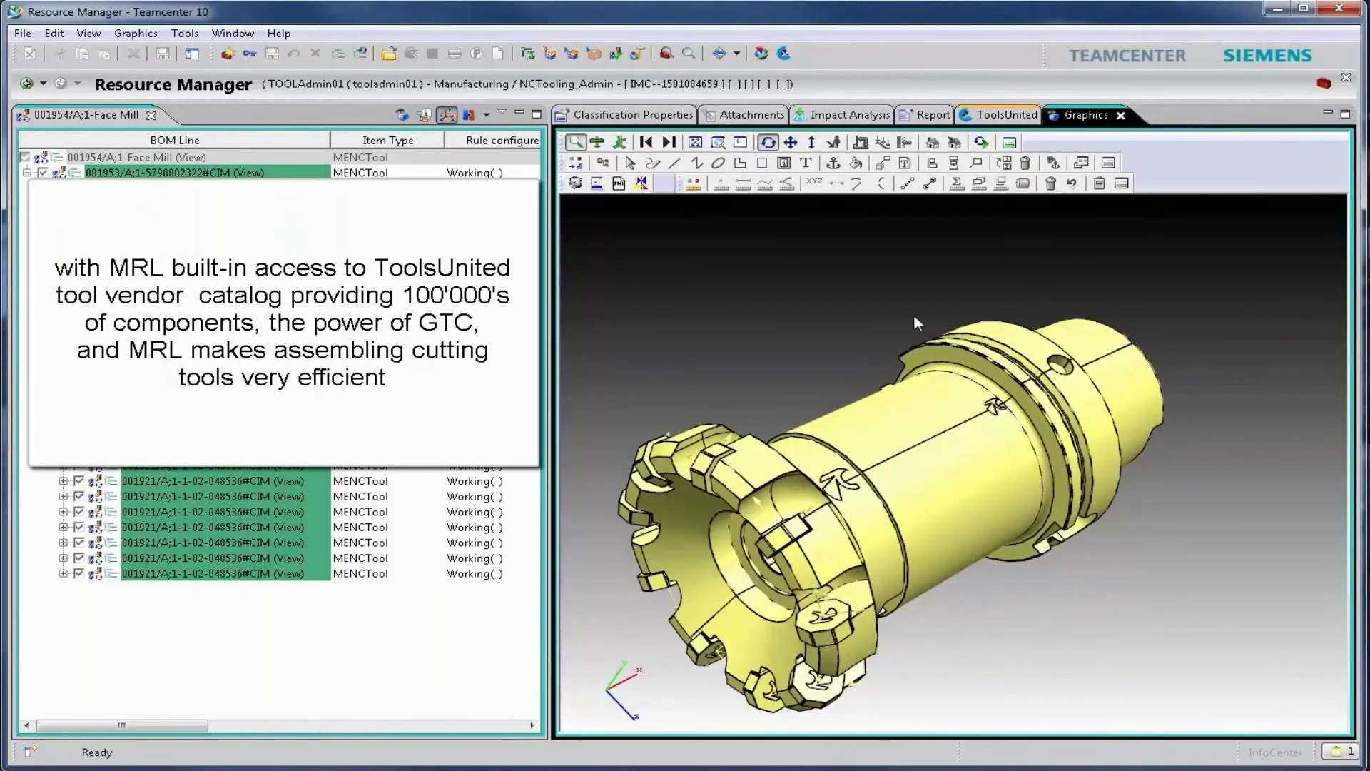